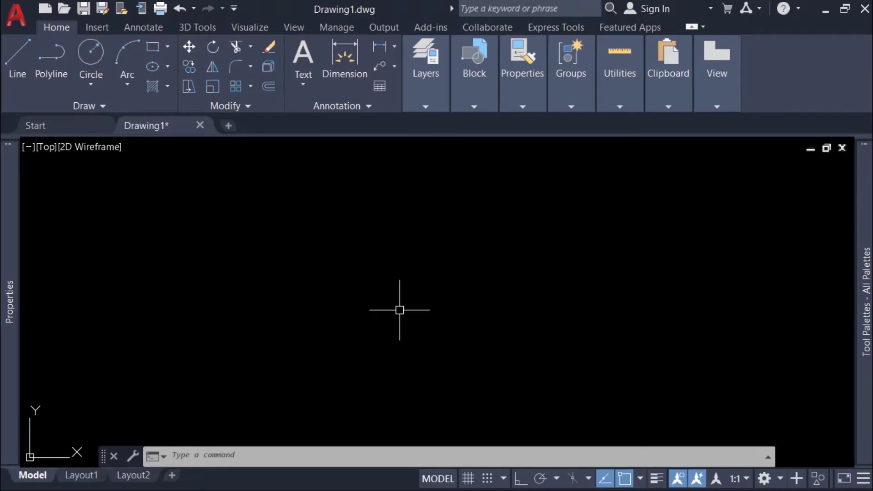
{"action": "left_click", "coordinate": [56, 28]}
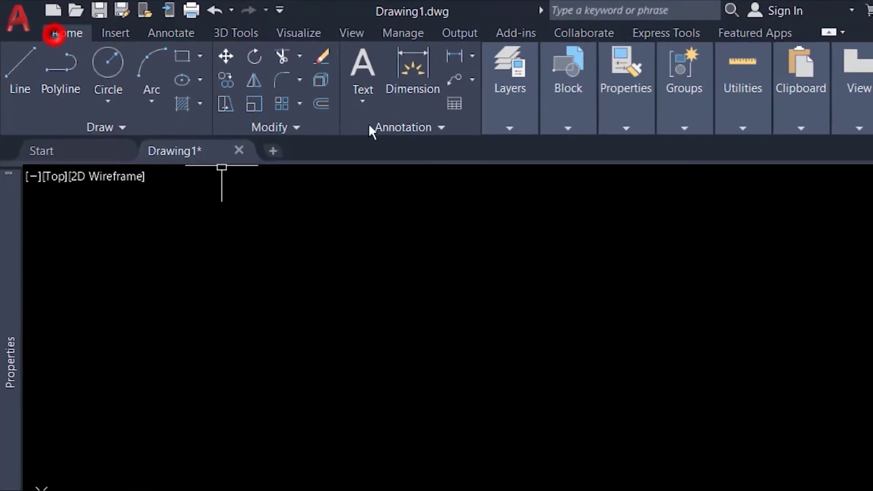
{"action": "left_click", "coordinate": [441, 127]}
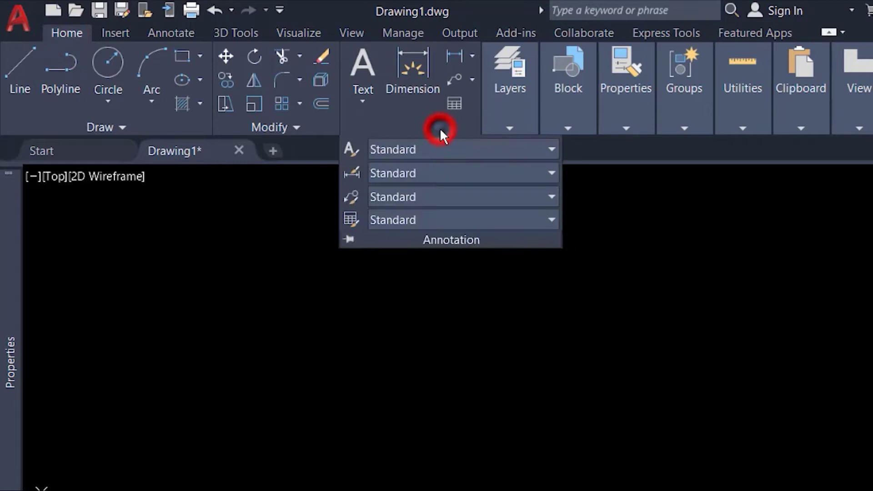
{"action": "left_click", "coordinate": [359, 224]}
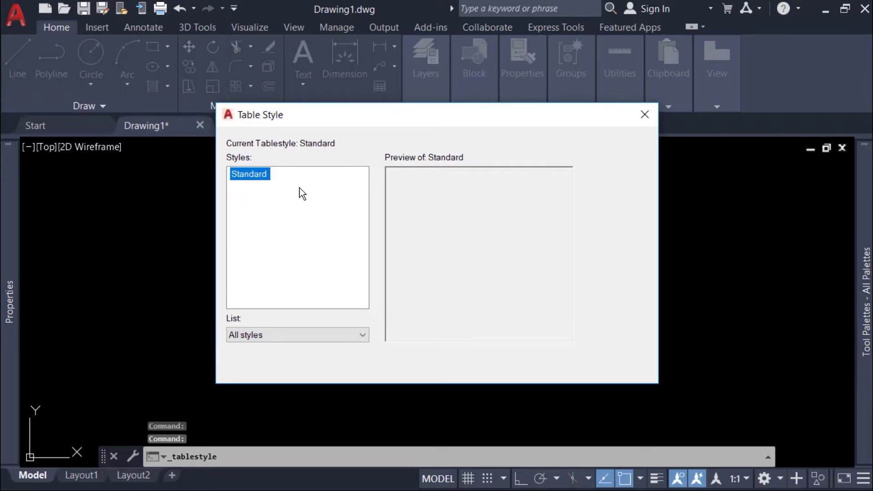
{"action": "key", "text": "Escape"}
Create a new table style named BOQ Table, starting with the Standard style, and open its settings.
{"action": "type", "text": "tabl"}
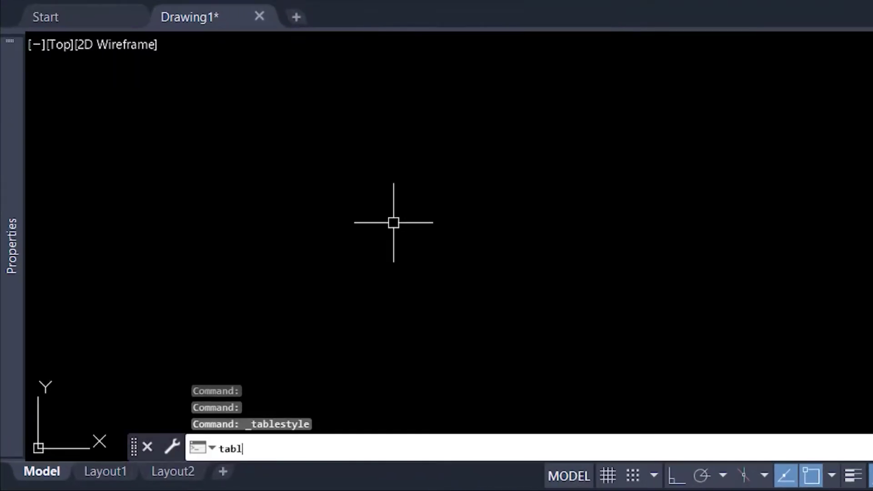
{"action": "type", "text": "e"}
{"action": "key", "text": "Return"}
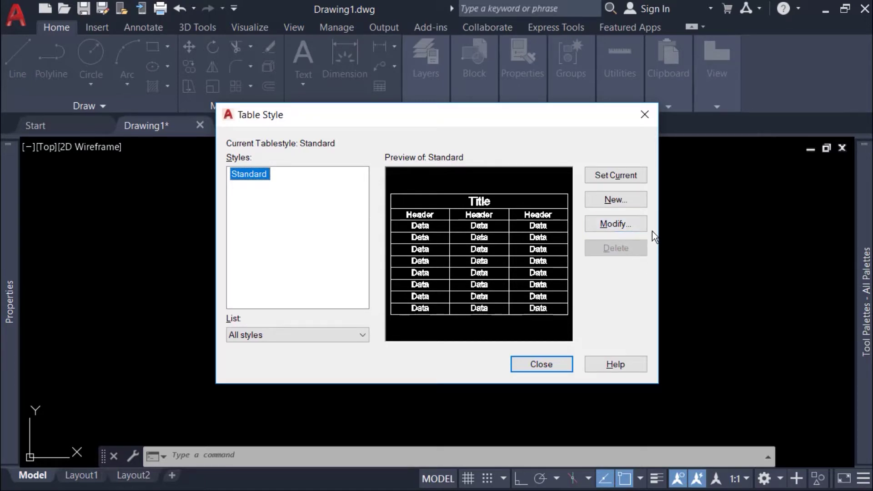
{"action": "left_click", "coordinate": [626, 201]}
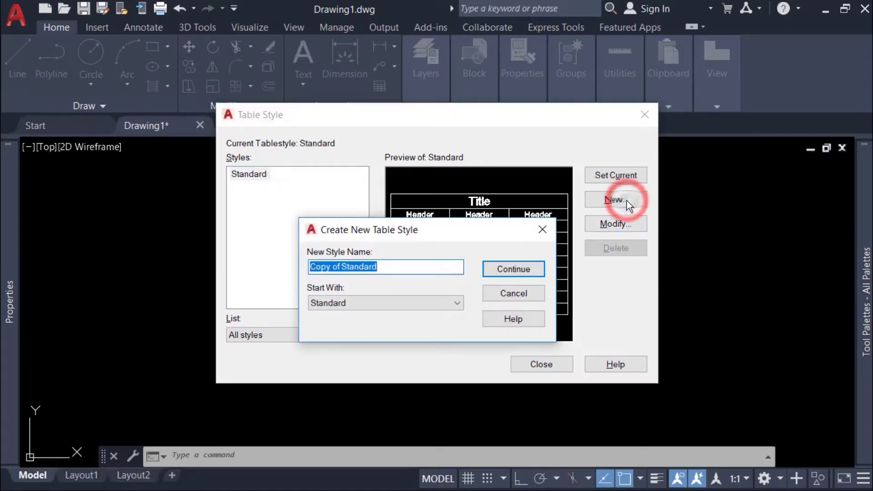
{"action": "left_click_drag", "start_coordinate": [451, 232], "coordinate": [459, 221]}
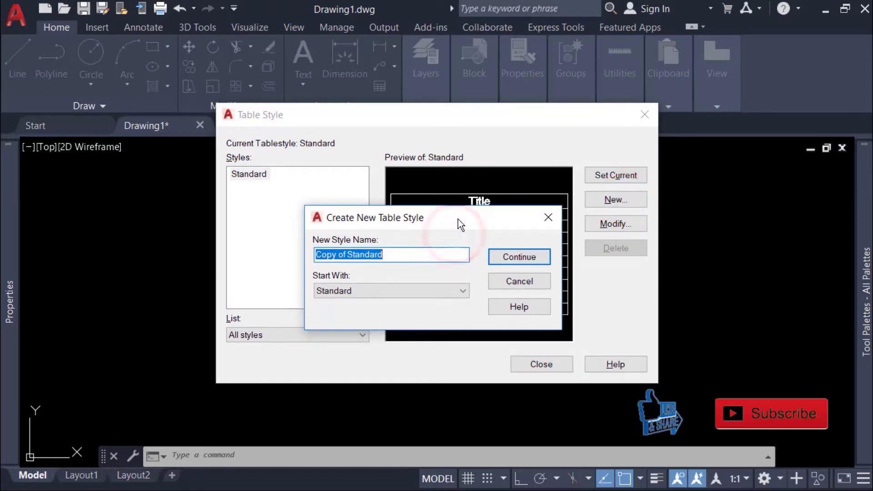
{"action": "type", "text": "BOQ Table"}
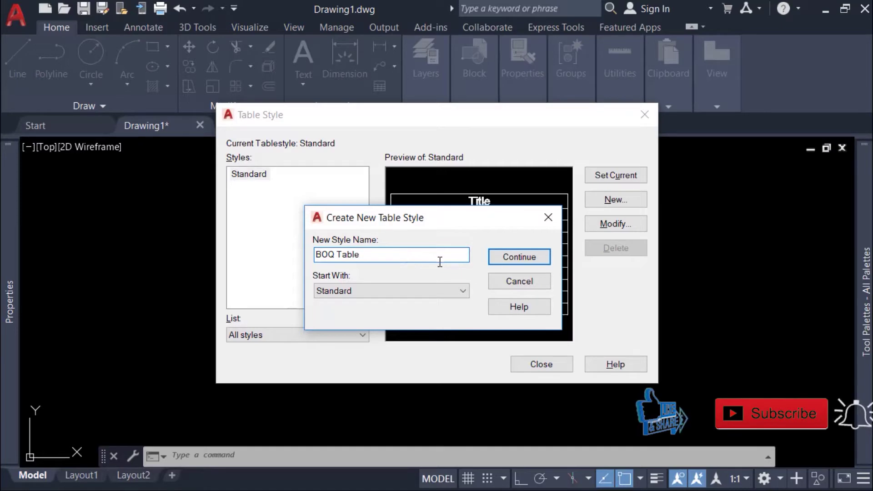
{"action": "left_click", "coordinate": [433, 288]}
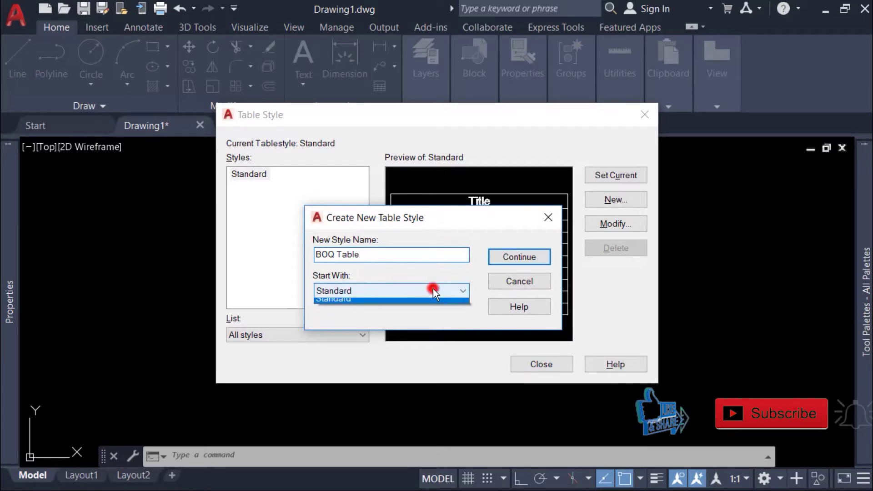
{"action": "left_click", "coordinate": [531, 255]}
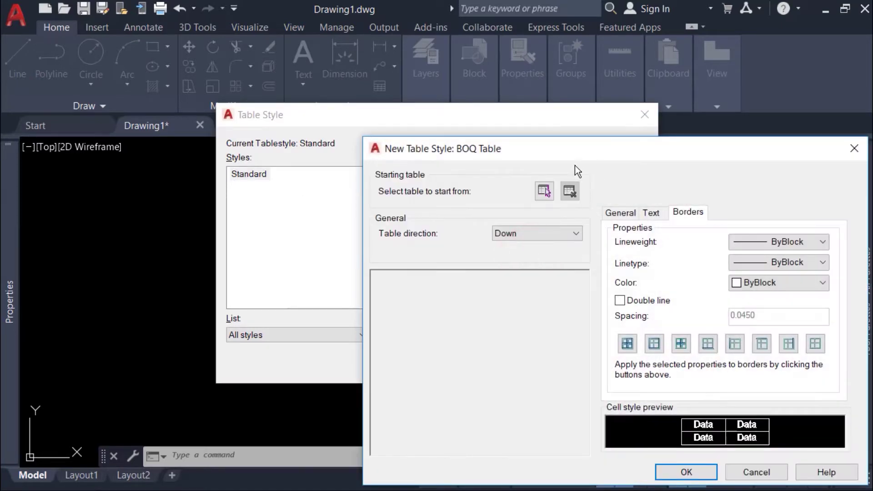
{"action": "left_click_drag", "start_coordinate": [603, 152], "coordinate": [428, 82]}
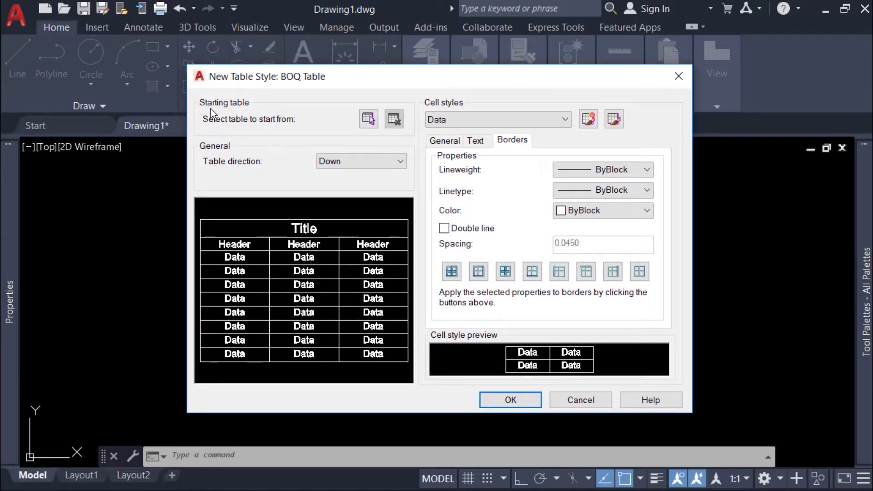
Try the Up table direction for the BOQ Table style and return it to Down.
{"action": "left_click", "coordinate": [369, 119]}
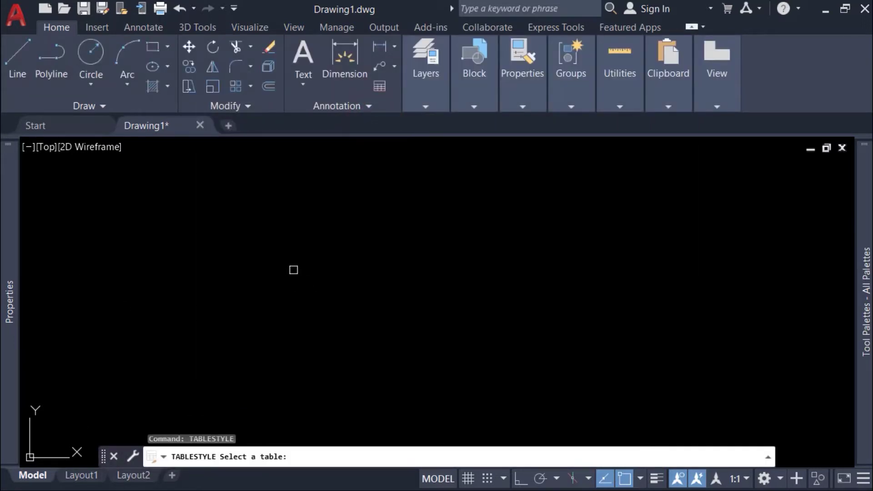
{"action": "key", "text": "Escape"}
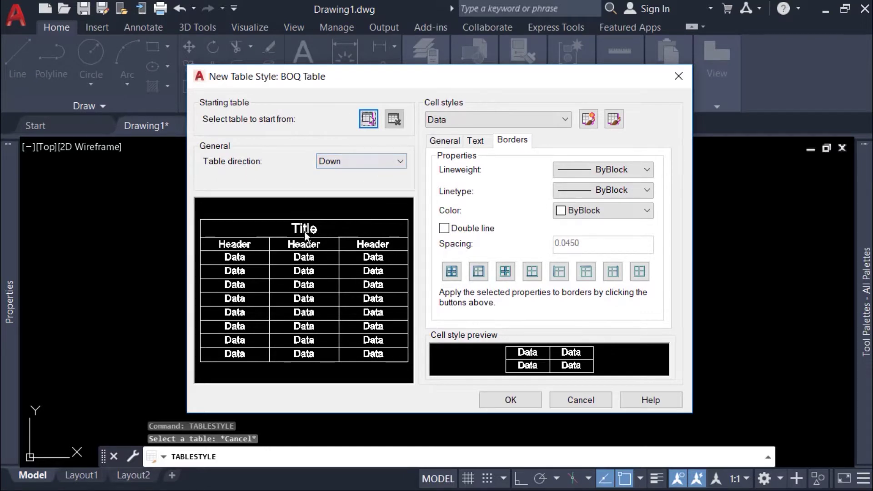
{"action": "left_click", "coordinate": [383, 166]}
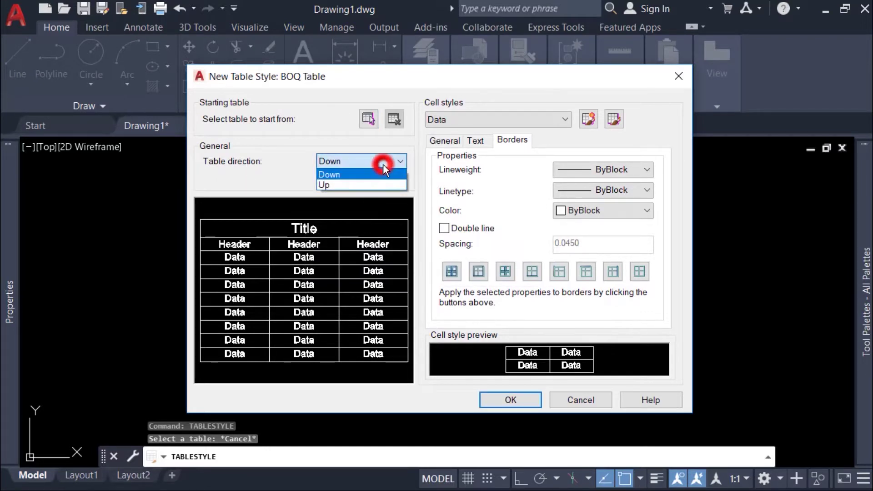
{"action": "left_click", "coordinate": [353, 186]}
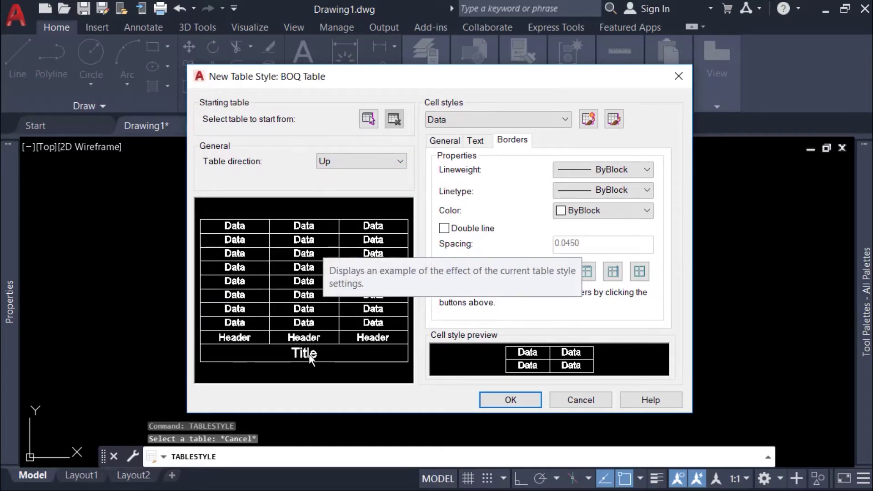
{"action": "left_click", "coordinate": [398, 162]}
{"action": "left_click", "coordinate": [366, 172]}
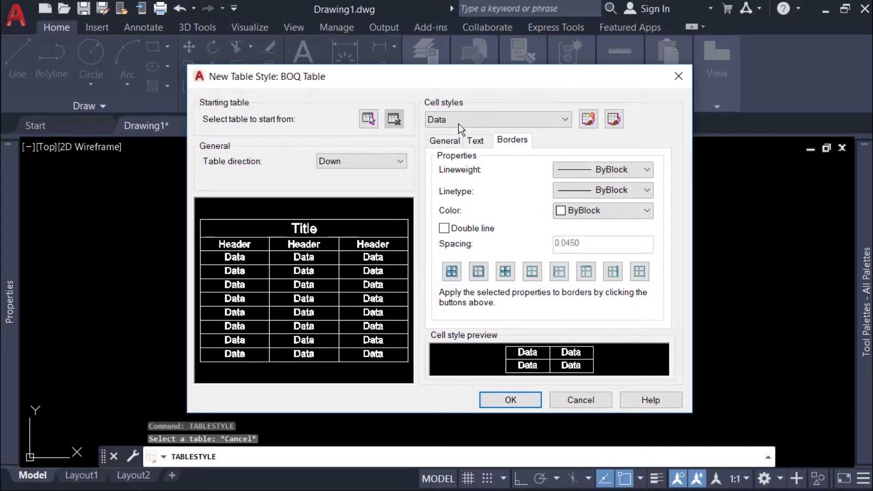
Set the fill color of the Title cell style to Blue in the BOQ Table style.
{"action": "left_click", "coordinate": [483, 119]}
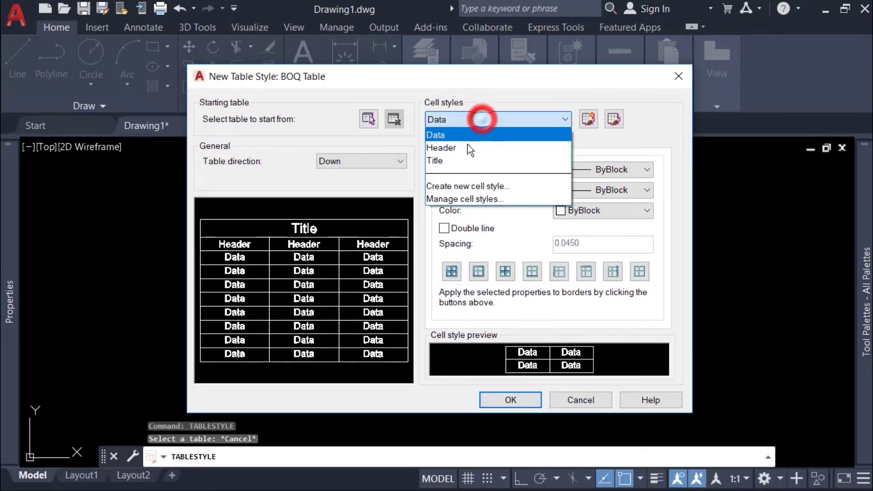
{"action": "left_click", "coordinate": [444, 158]}
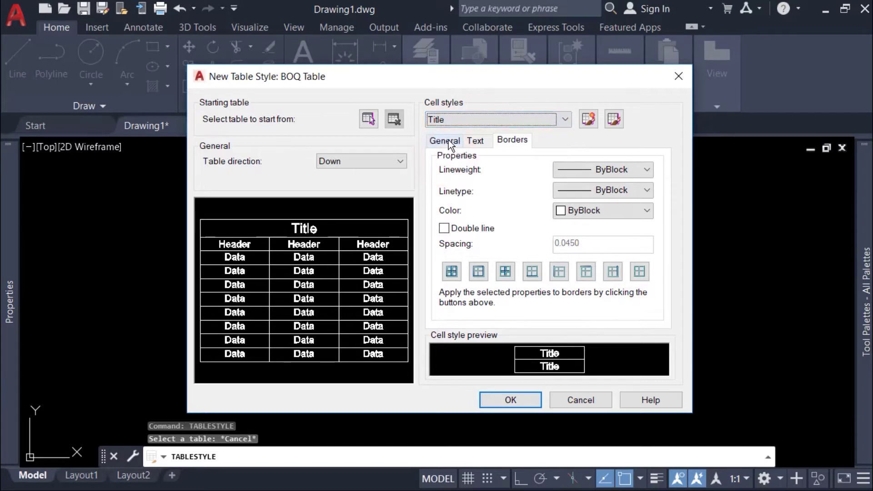
{"action": "left_click", "coordinate": [448, 140]}
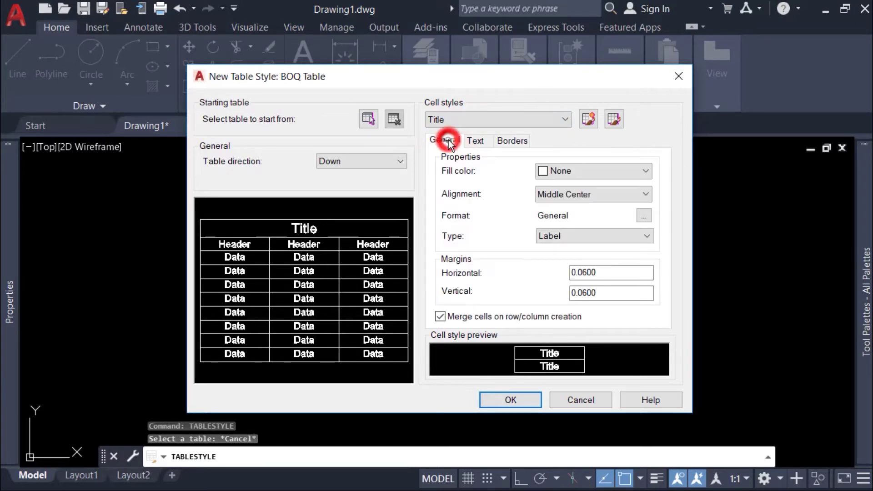
{"action": "left_click", "coordinate": [476, 141]}
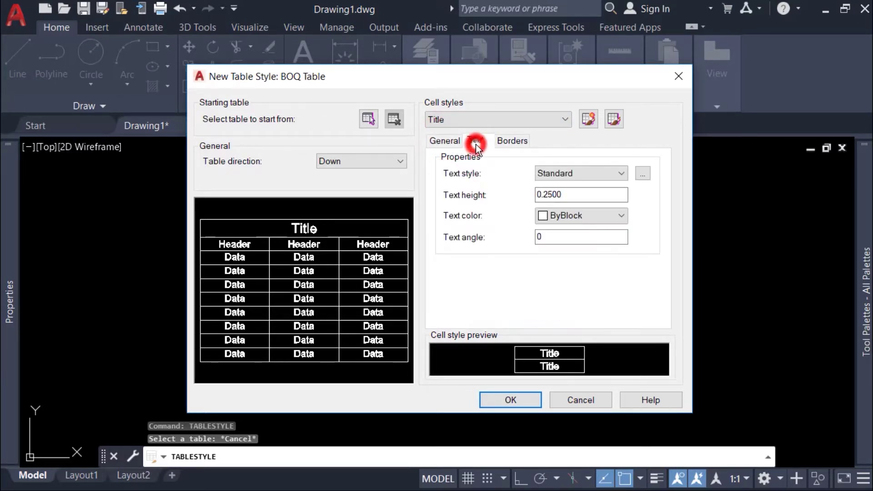
{"action": "left_click", "coordinate": [511, 144]}
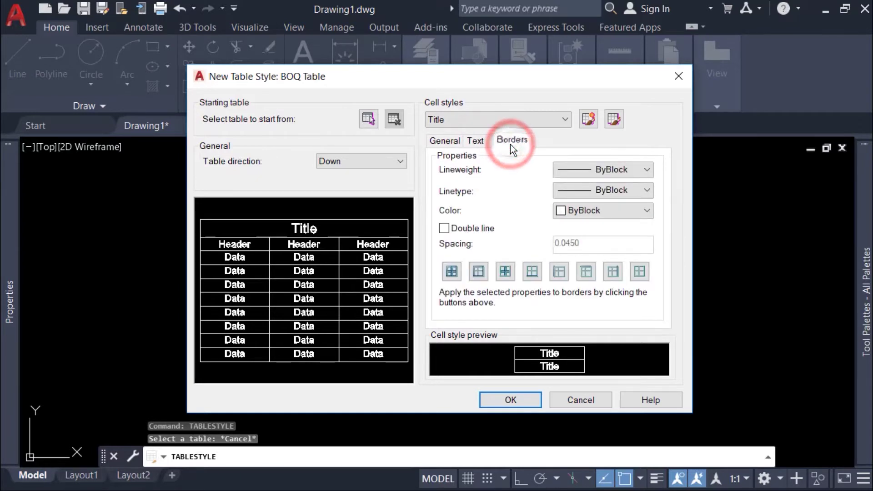
{"action": "left_click", "coordinate": [448, 141]}
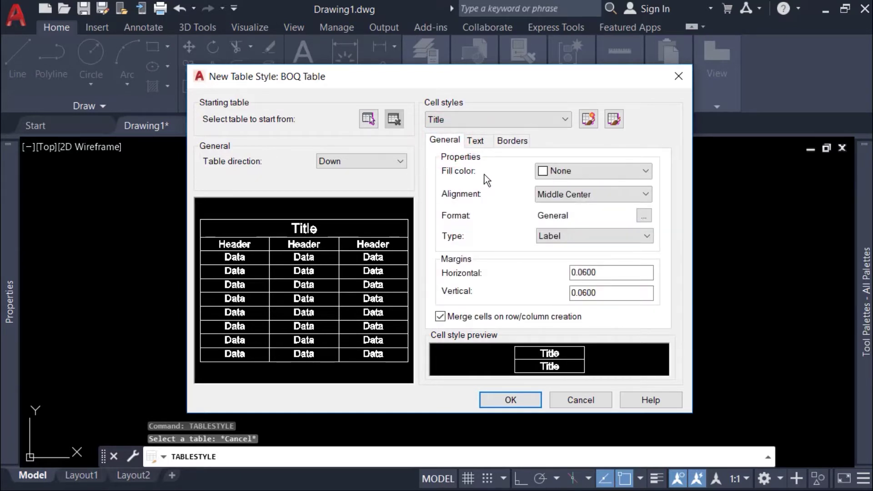
{"action": "left_click", "coordinate": [599, 169]}
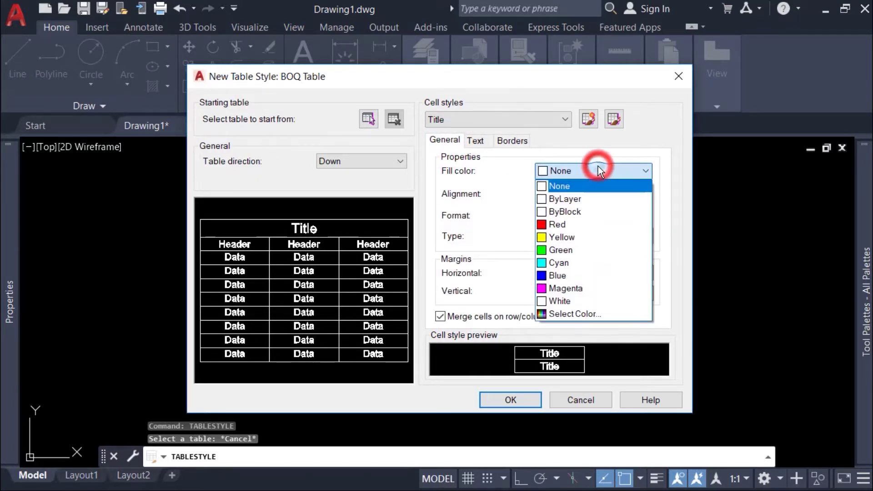
{"action": "left_click", "coordinate": [576, 274]}
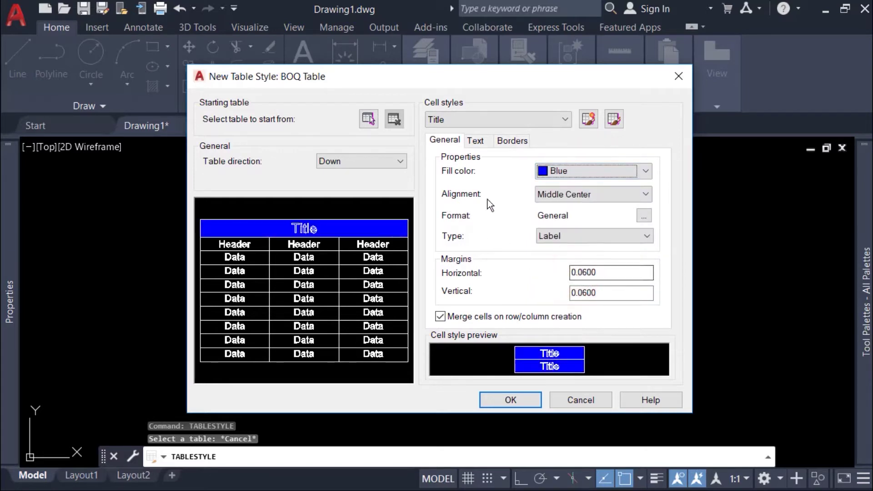
Keep the Title cell style at Middle Center alignment, General format and Label type.
{"action": "left_click", "coordinate": [582, 194]}
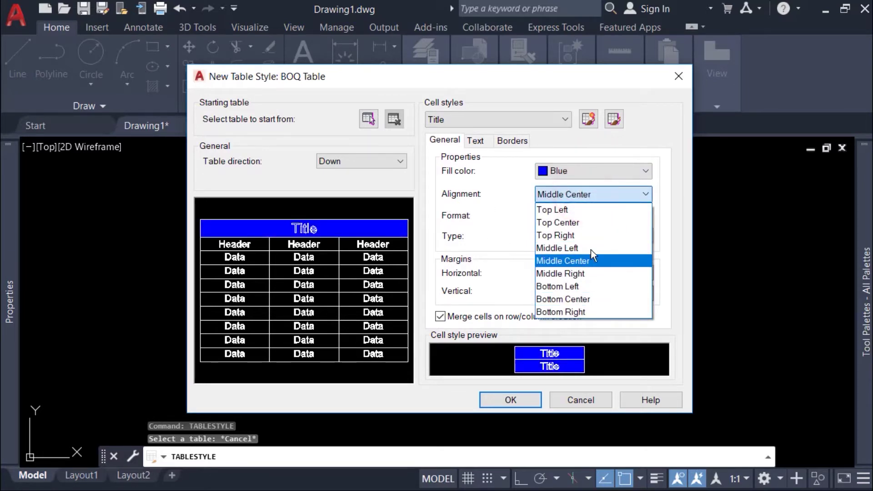
{"action": "left_click", "coordinate": [594, 193]}
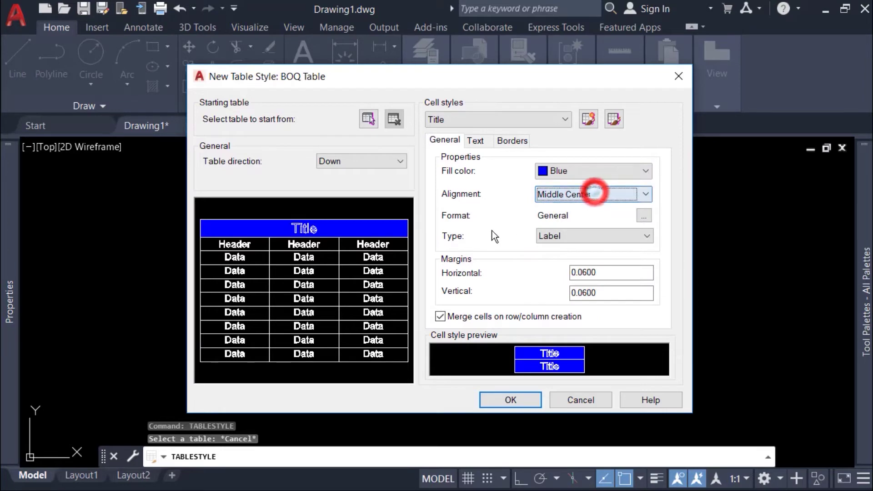
{"action": "left_click", "coordinate": [644, 216]}
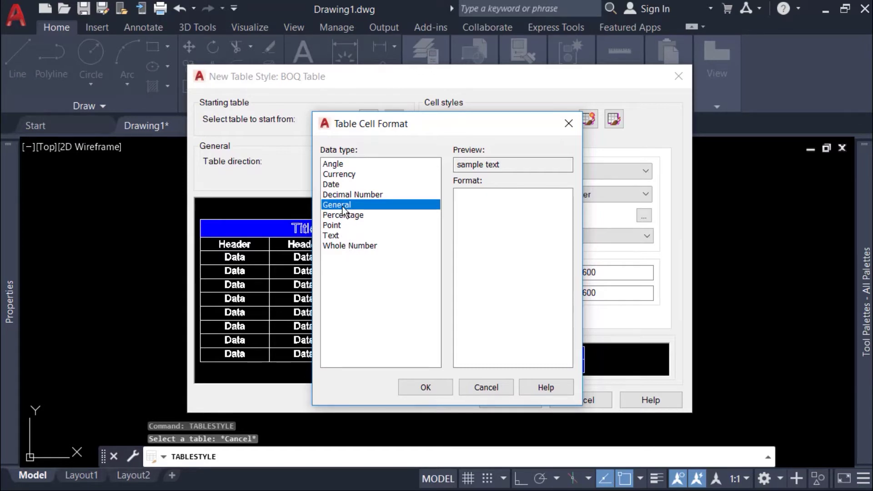
{"action": "left_click", "coordinate": [435, 386]}
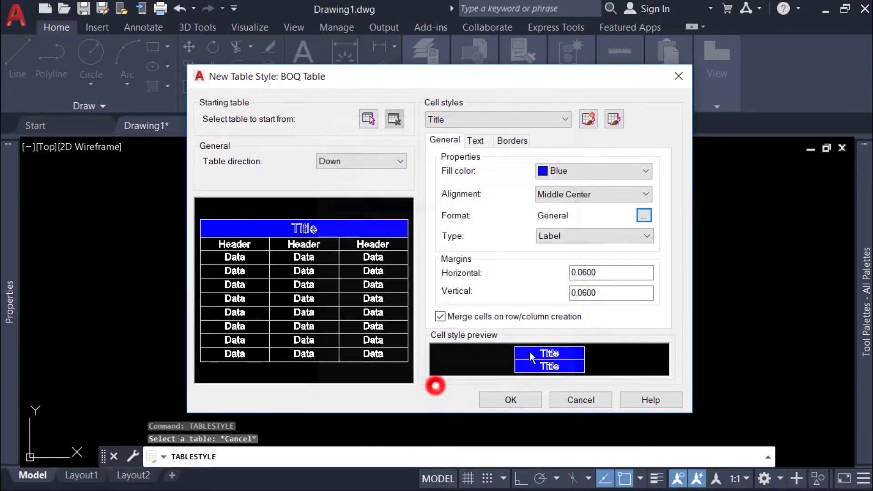
{"action": "left_click", "coordinate": [594, 236]}
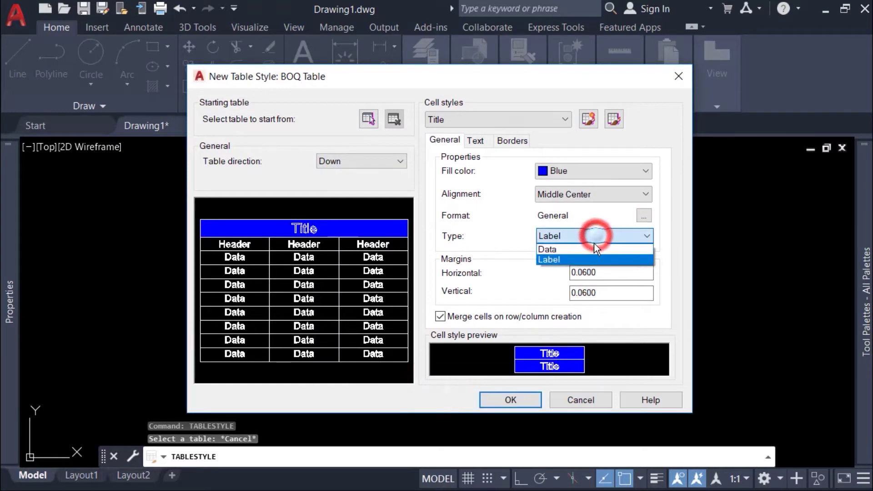
{"action": "left_click", "coordinate": [570, 259]}
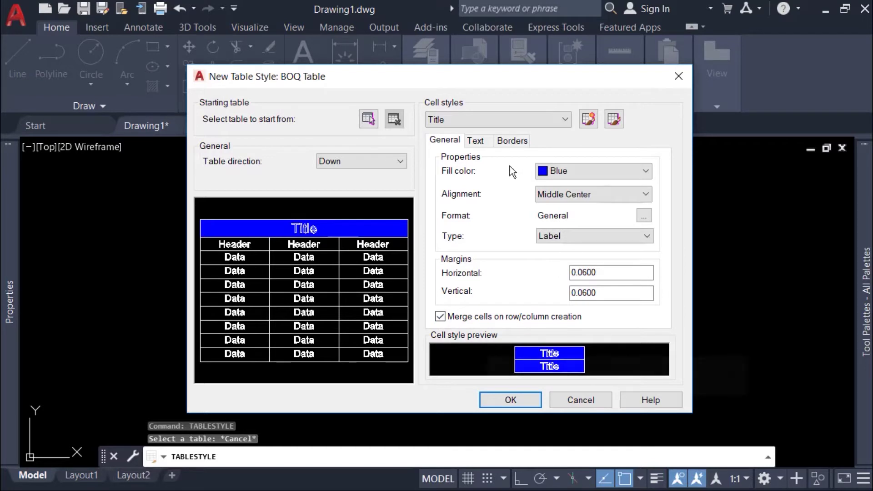
Create a new text style named BOQ TEXT from the Title cell style's text settings.
{"action": "left_click", "coordinate": [485, 142]}
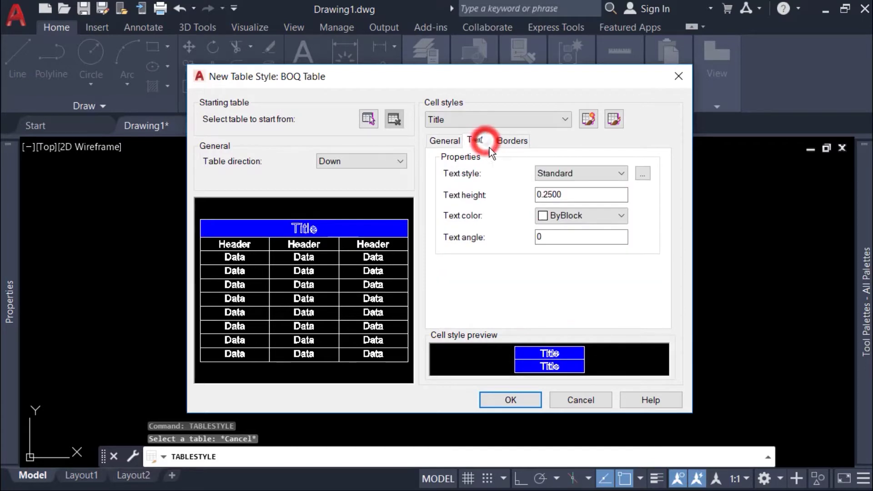
{"action": "left_click", "coordinate": [589, 174]}
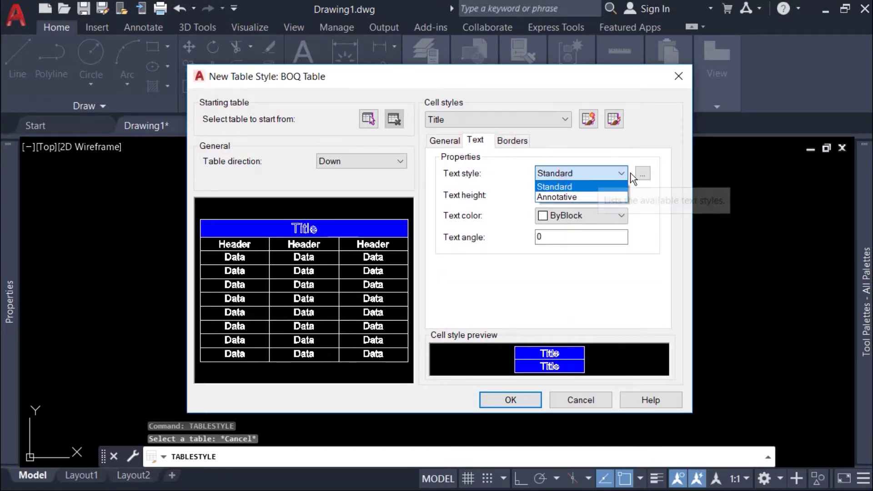
{"action": "left_click", "coordinate": [643, 173]}
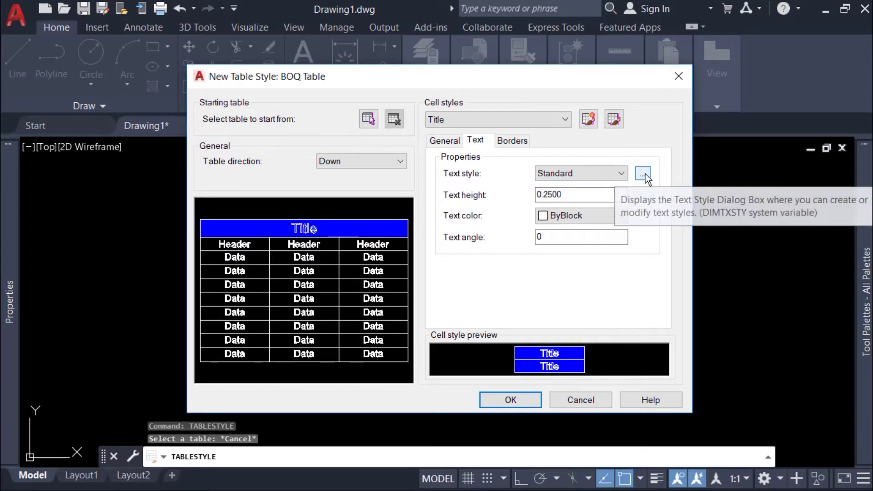
{"action": "left_click", "coordinate": [643, 173]}
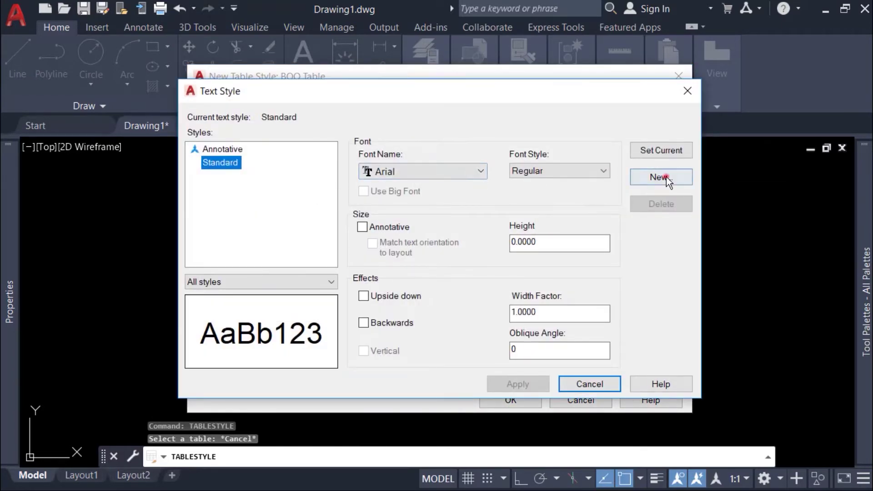
{"action": "left_click", "coordinate": [666, 176]}
{"action": "type", "text": "BOQ TEXT"}
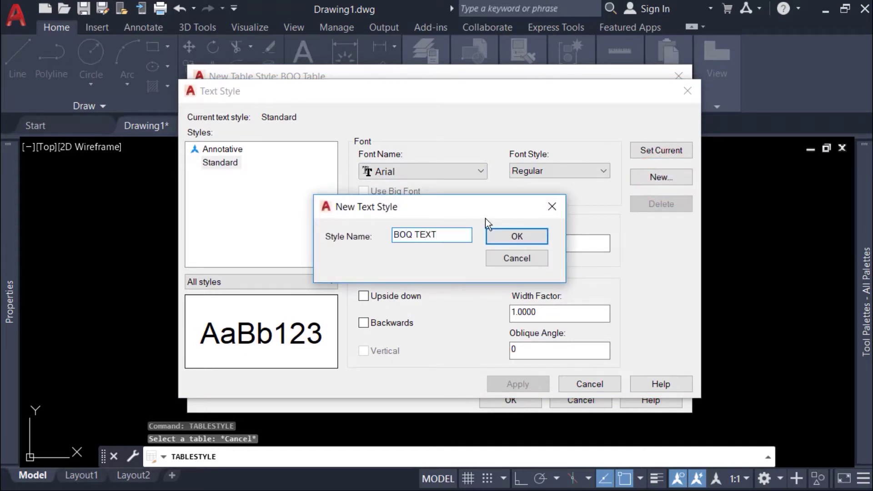
{"action": "left_click", "coordinate": [545, 230]}
Set the BOQ TEXT font to Times New Roman, save the change and make it the current text style for the Title cells.
{"action": "left_click", "coordinate": [483, 173]}
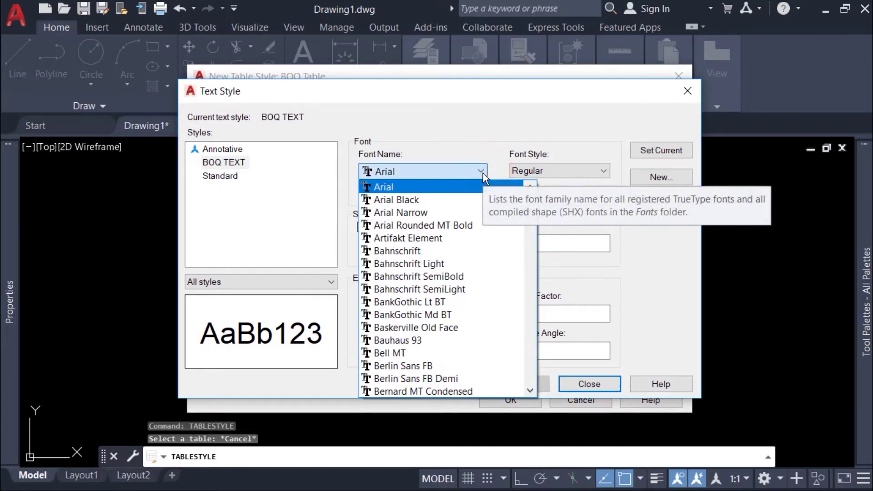
{"action": "type", "text": "ti"}
{"action": "left_click", "coordinate": [482, 174]}
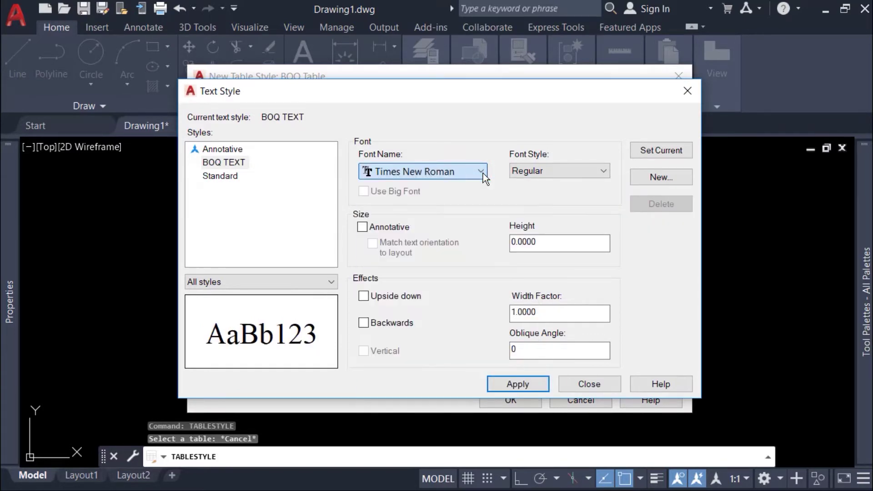
{"action": "left_click", "coordinate": [669, 148]}
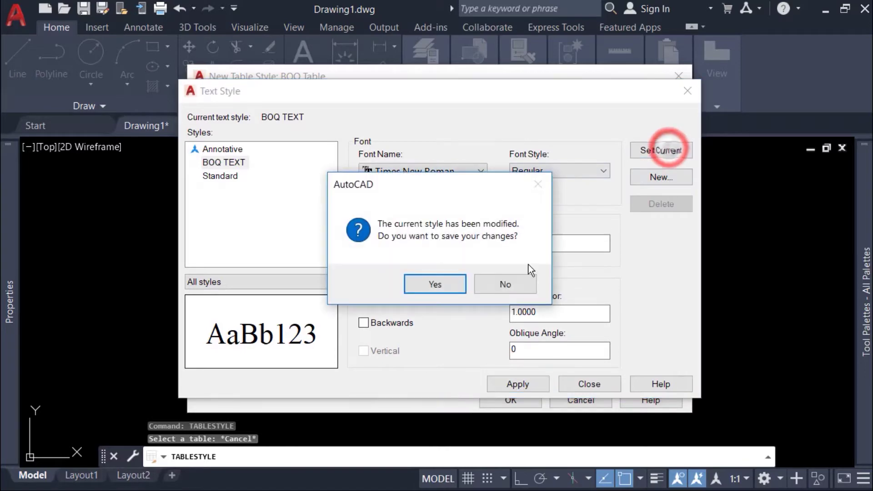
{"action": "left_click", "coordinate": [429, 289]}
{"action": "left_click", "coordinate": [587, 386]}
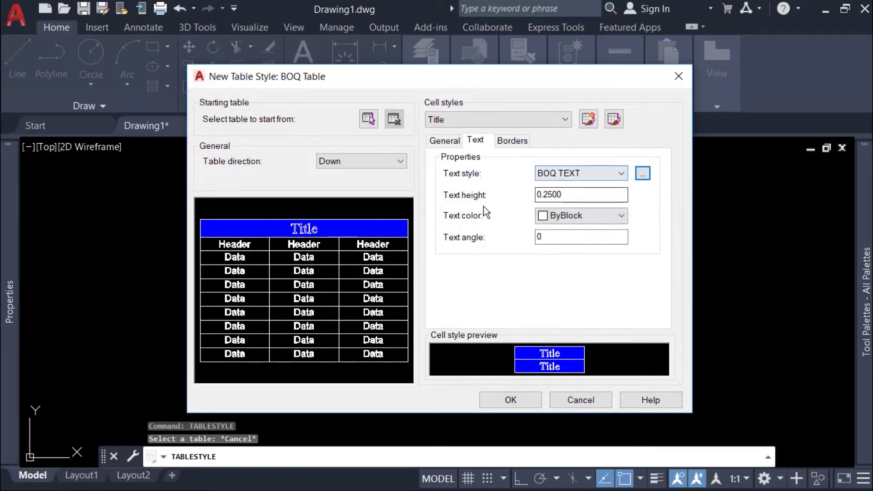
Set the text color of the Title cell style to Red, keeping the text height at 0.2500.
{"action": "double_click", "coordinate": [579, 194]}
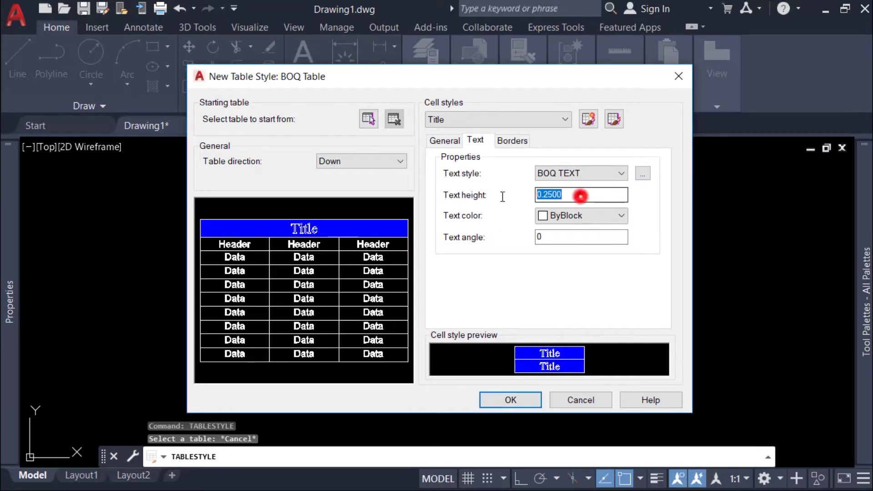
{"action": "left_click", "coordinate": [621, 217]}
{"action": "left_click", "coordinate": [582, 257]}
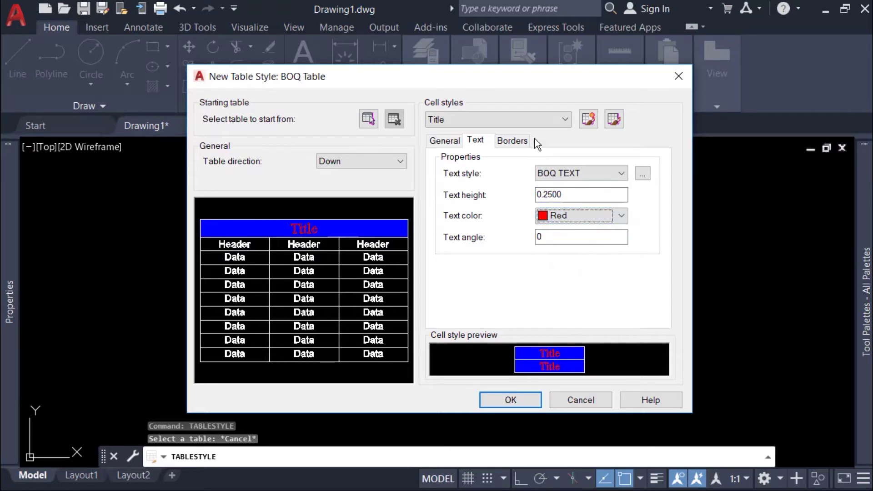
Set the border color of the Title cell style to Blue and apply it to all borders.
{"action": "left_click", "coordinate": [516, 145]}
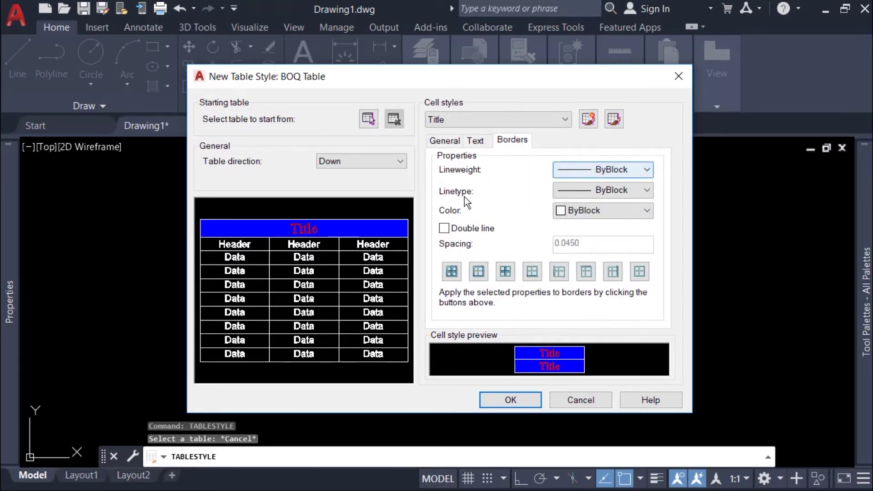
{"action": "left_click", "coordinate": [626, 209]}
{"action": "left_click", "coordinate": [599, 303]}
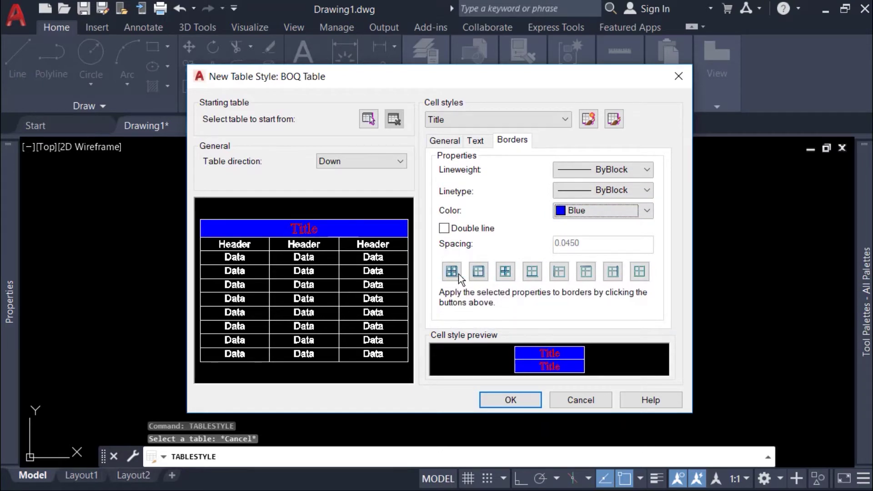
{"action": "left_click", "coordinate": [560, 272]}
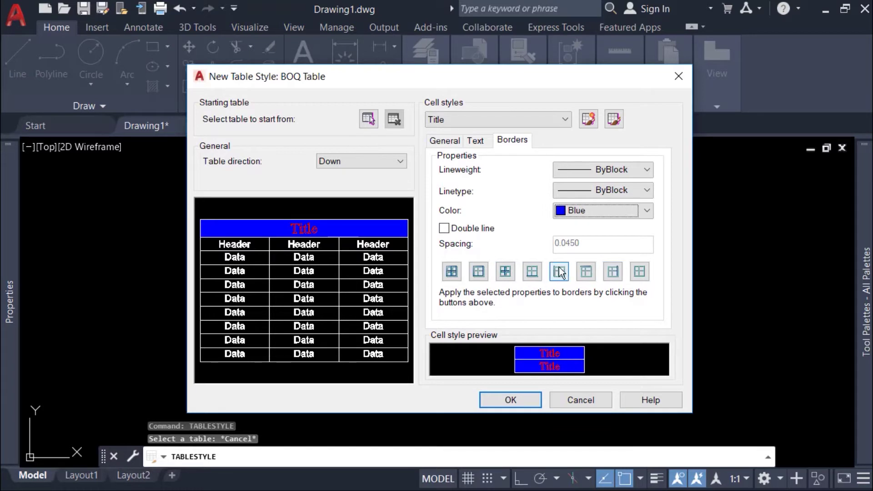
{"action": "left_click", "coordinate": [452, 273]}
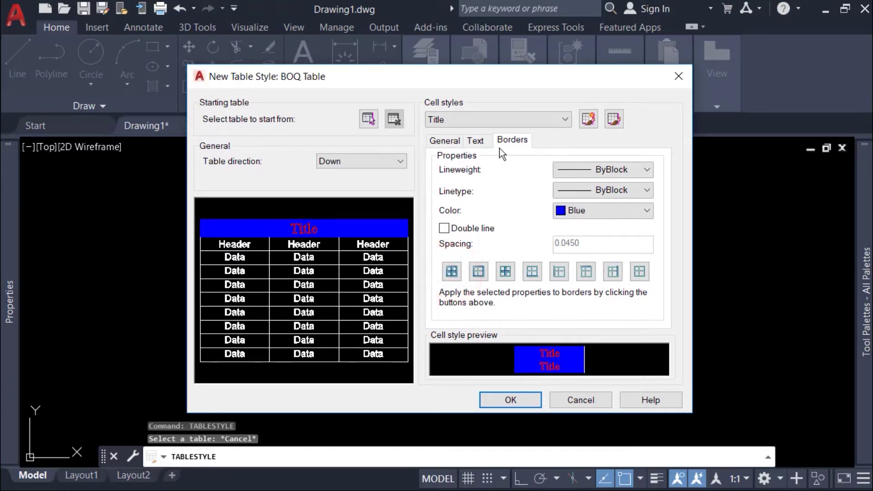
Switch to the Header cell style and set its fill color to Magenta.
{"action": "left_click", "coordinate": [499, 119]}
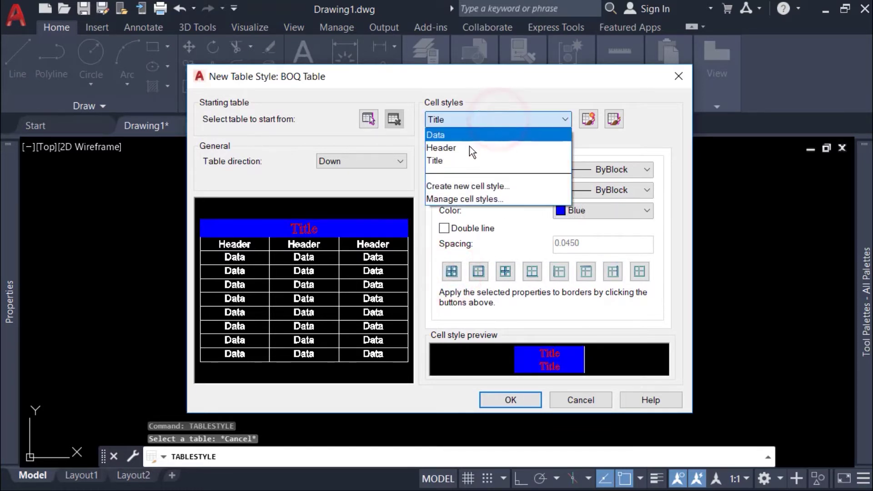
{"action": "left_click", "coordinate": [468, 146]}
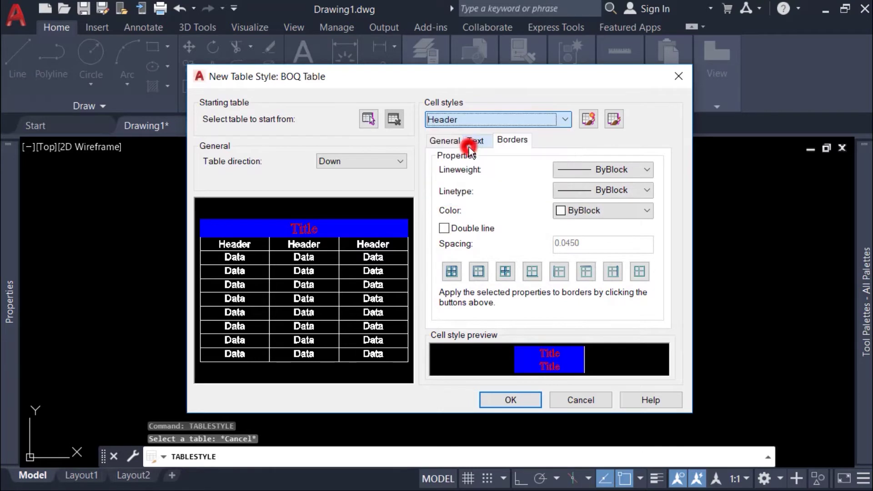
{"action": "left_click", "coordinate": [442, 142]}
{"action": "left_click", "coordinate": [513, 140]}
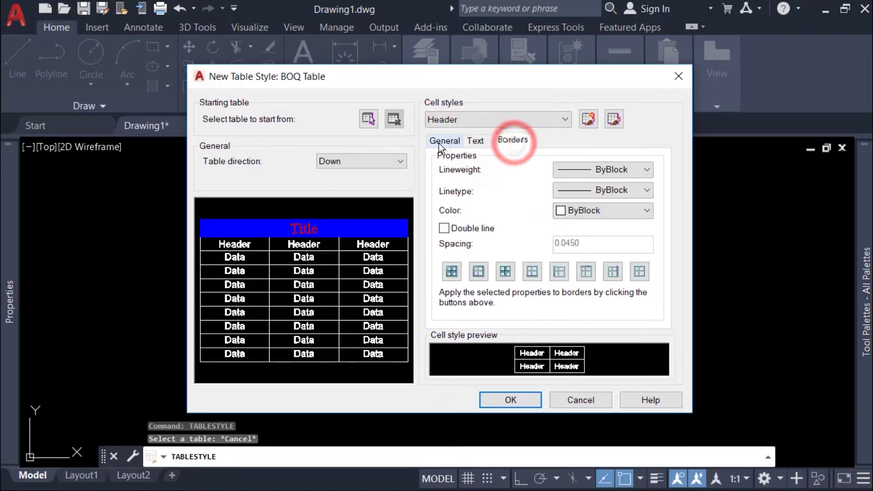
{"action": "left_click", "coordinate": [438, 143]}
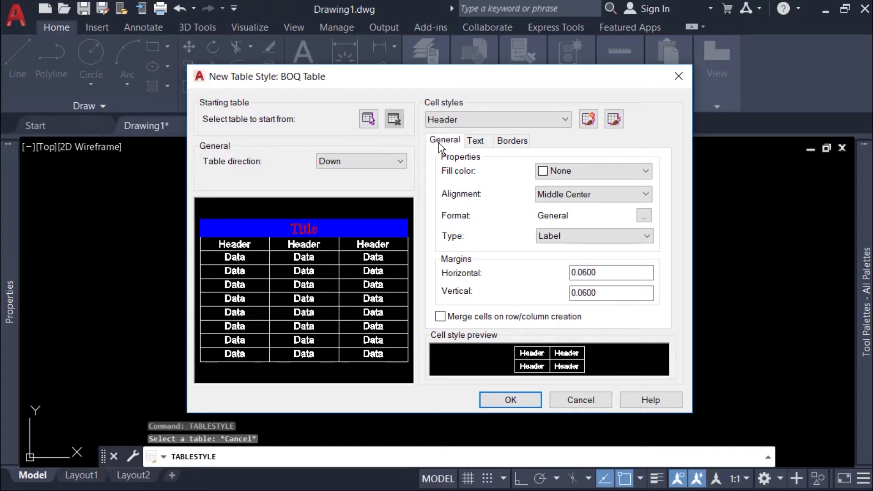
{"action": "left_click", "coordinate": [582, 171]}
{"action": "left_click", "coordinate": [564, 291]}
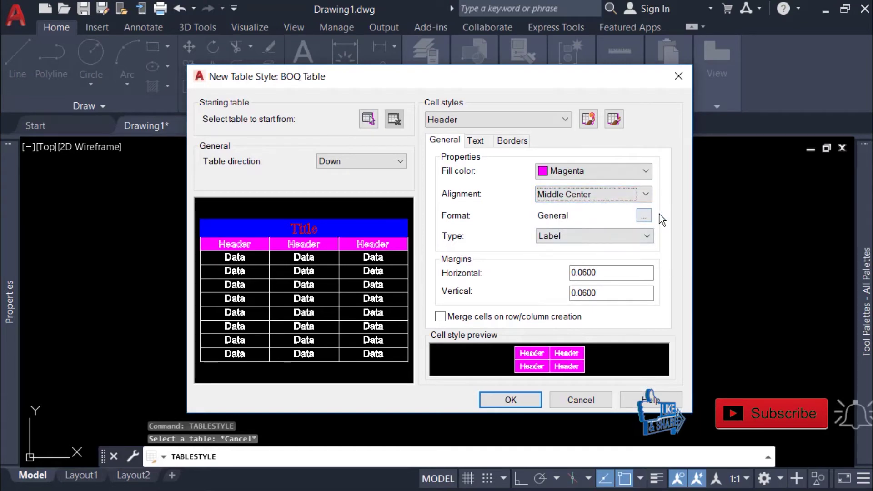
Assign the BOQ TEXT text style and a Blue text color to the Header cell style.
{"action": "left_click", "coordinate": [476, 141]}
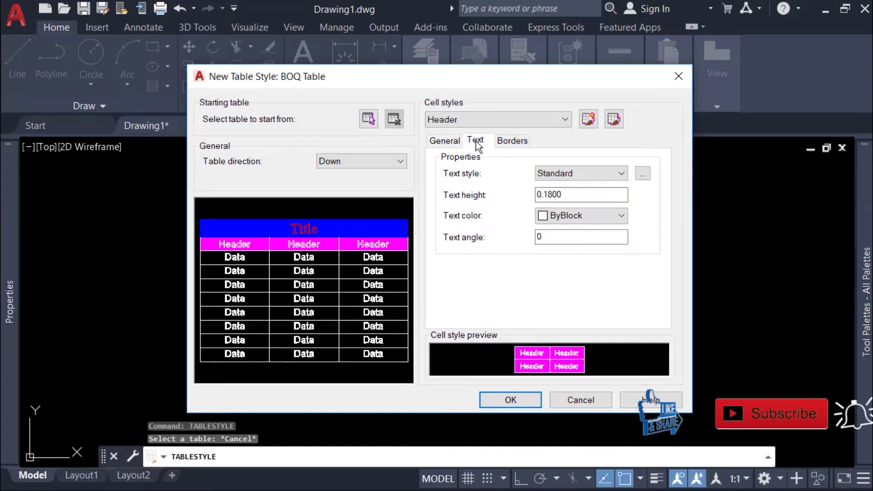
{"action": "left_click", "coordinate": [648, 178]}
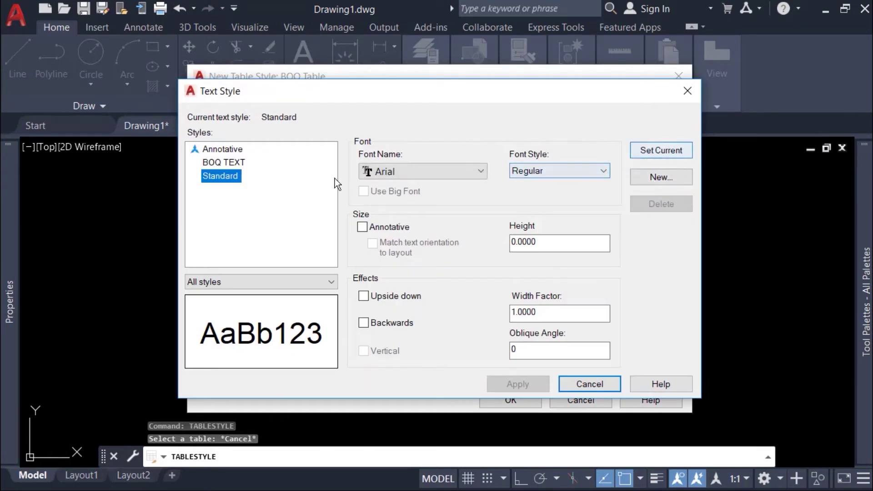
{"action": "key", "text": "Up"}
{"action": "left_click", "coordinate": [650, 154]}
{"action": "left_click", "coordinate": [598, 386]}
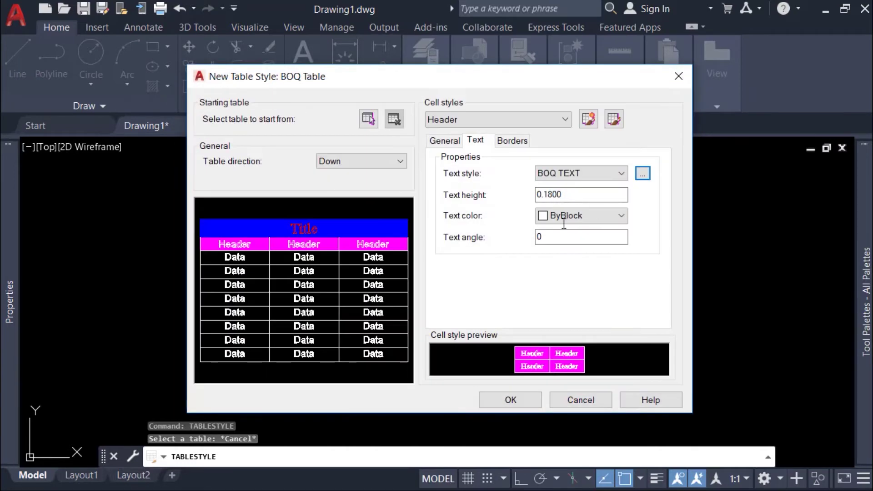
{"action": "left_click", "coordinate": [621, 216]}
{"action": "left_click", "coordinate": [586, 305]}
Set the border color of the Header cell style to Blue and apply it to all borders.
{"action": "left_click", "coordinate": [513, 141]}
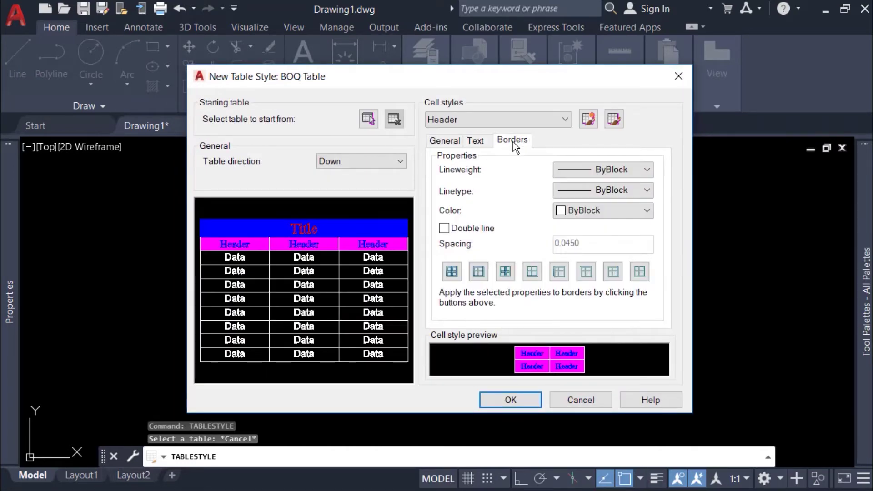
{"action": "left_click", "coordinate": [632, 208]}
{"action": "left_click", "coordinate": [592, 301]}
{"action": "left_click", "coordinate": [452, 272]}
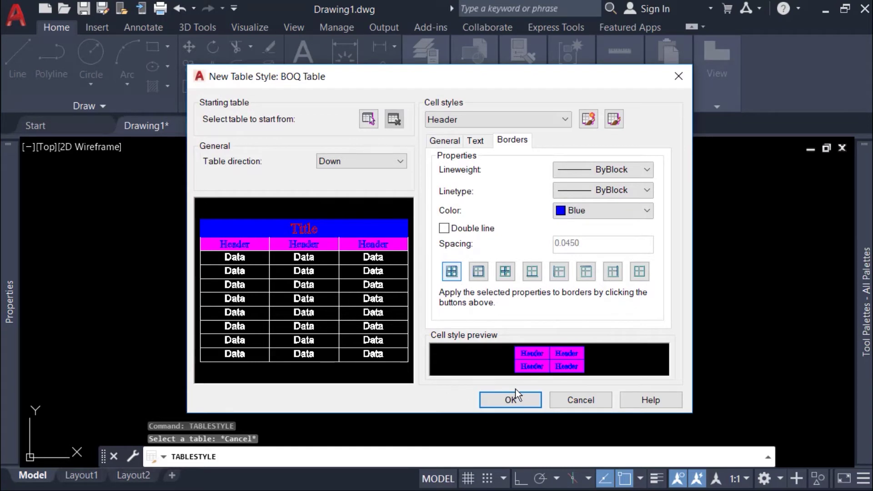
Switch to the Data cell style and set its alignment to Middle Center, leaving the fill color at None.
{"action": "left_click", "coordinate": [458, 119]}
{"action": "left_click", "coordinate": [443, 133]}
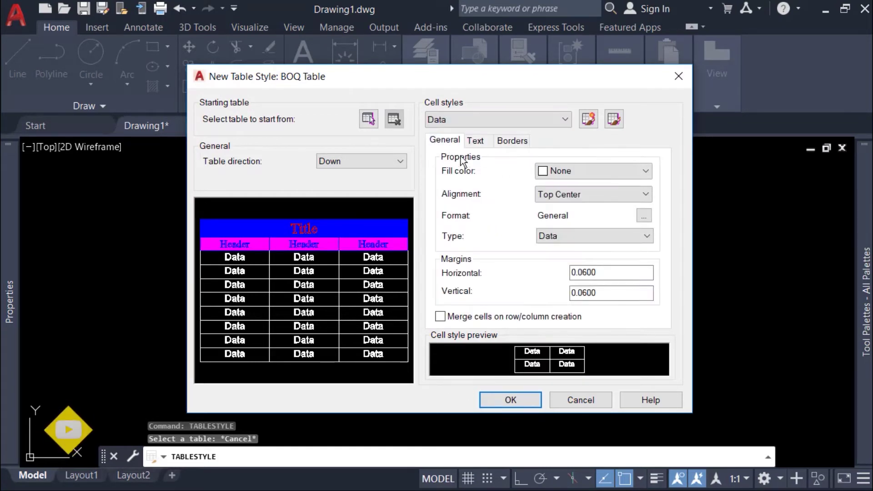
{"action": "left_click", "coordinate": [599, 172]}
{"action": "left_click", "coordinate": [600, 172]}
{"action": "left_click", "coordinate": [609, 194]}
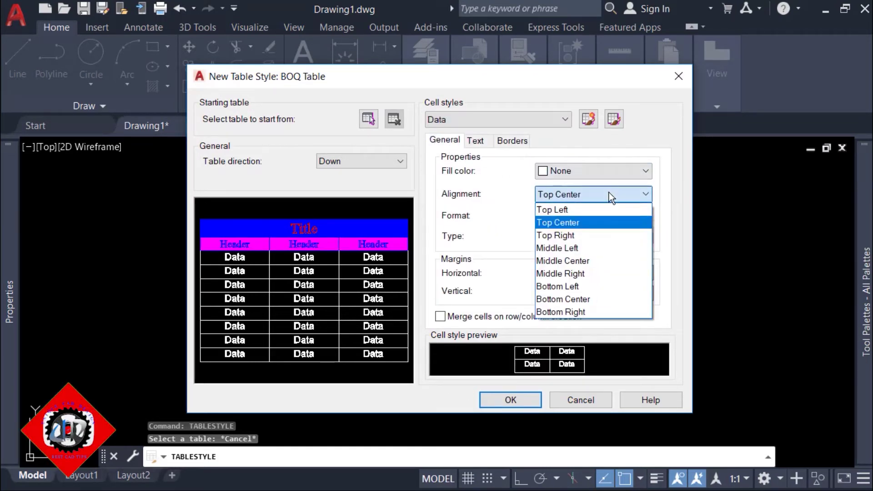
{"action": "left_click", "coordinate": [563, 260]}
Assign the BOQ TEXT text style to the Data cell style.
{"action": "left_click", "coordinate": [475, 141]}
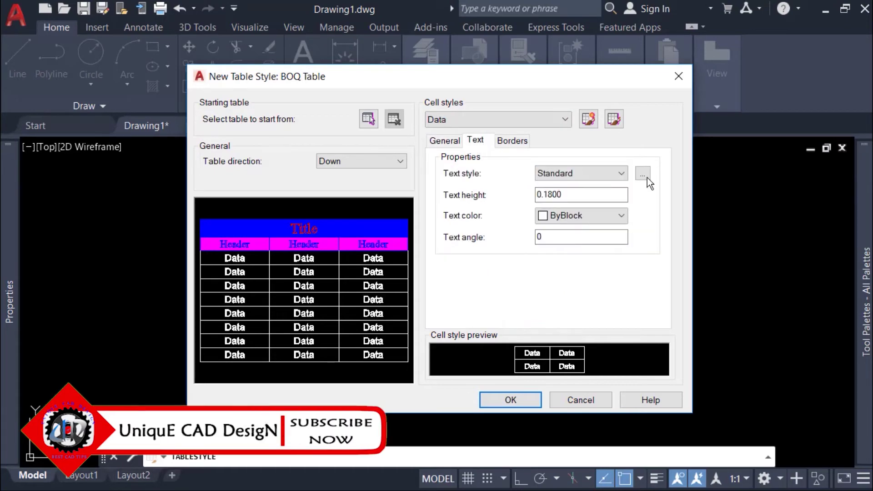
{"action": "left_click", "coordinate": [642, 174]}
{"action": "left_click", "coordinate": [224, 162]}
{"action": "left_click", "coordinate": [658, 148]}
{"action": "left_click", "coordinate": [594, 382]}
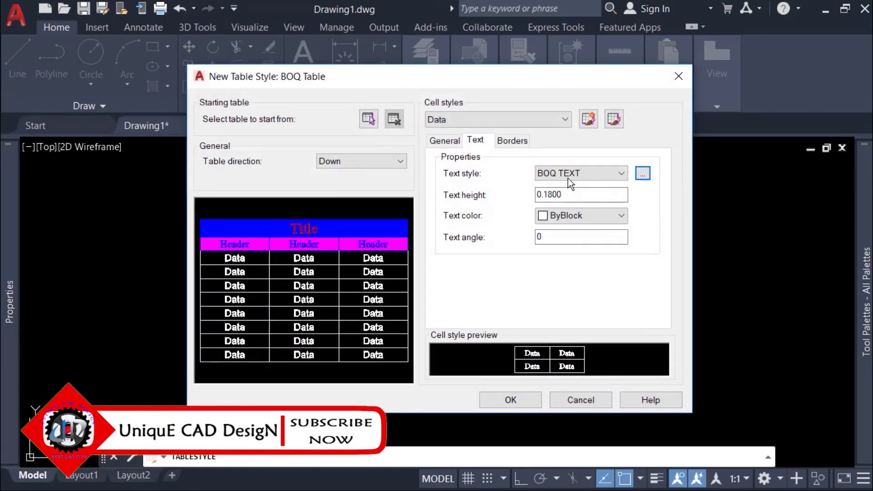
Set the border color of the Data cell style to Blue and apply it to all borders.
{"action": "left_click", "coordinate": [516, 142]}
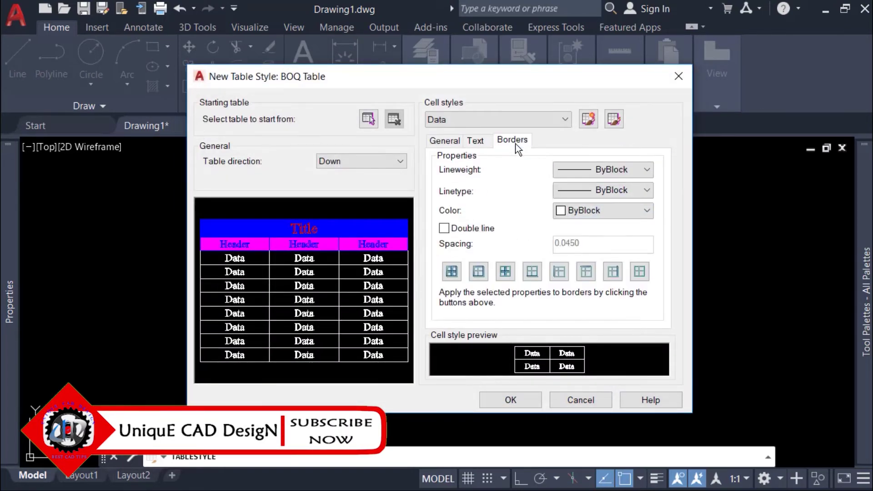
{"action": "left_click", "coordinate": [593, 210]}
{"action": "left_click", "coordinate": [577, 302]}
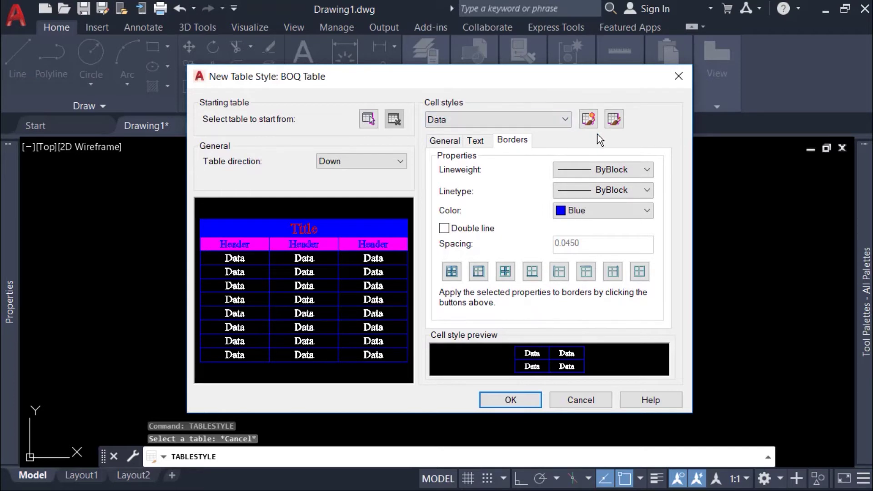
Examine the options for creating a new cell style and managing the existing ones, keeping the Data cell style selected.
{"action": "left_click", "coordinate": [588, 119]}
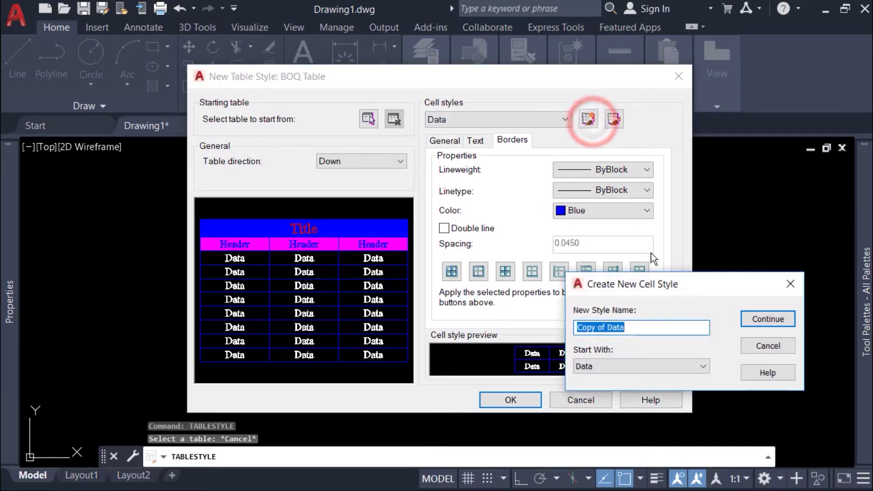
{"action": "left_click_drag", "start_coordinate": [655, 284], "coordinate": [419, 195]}
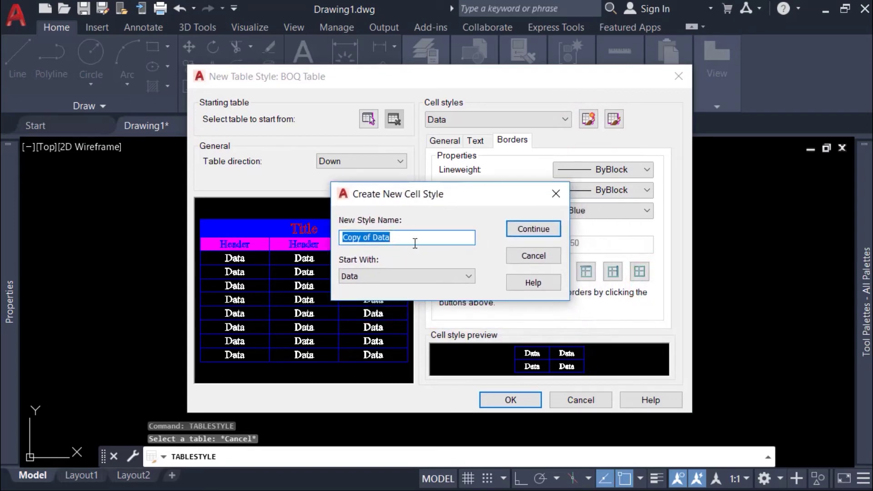
{"action": "left_click", "coordinate": [558, 193]}
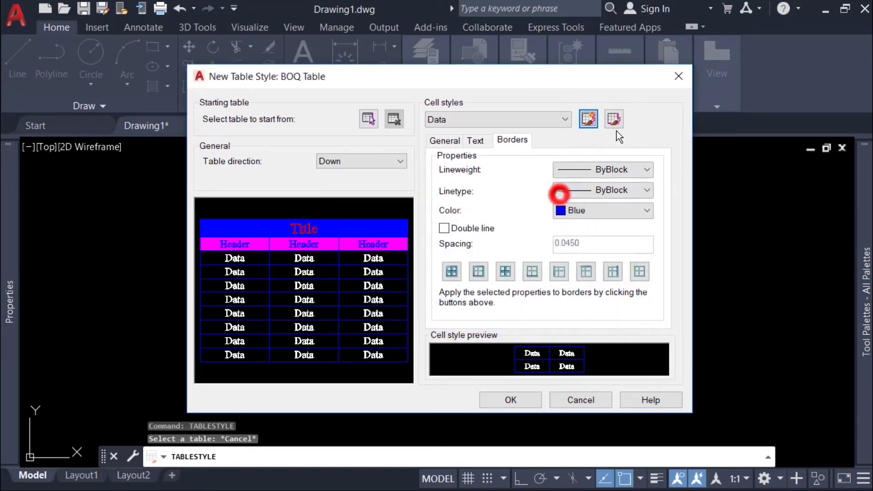
{"action": "left_click", "coordinate": [614, 119]}
{"action": "left_click_drag", "start_coordinate": [680, 235], "coordinate": [433, 141]}
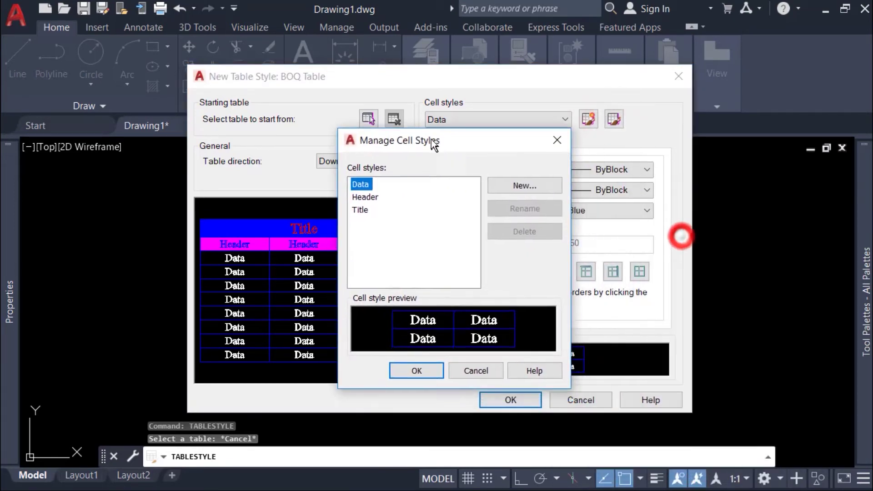
{"action": "left_click", "coordinate": [426, 370]}
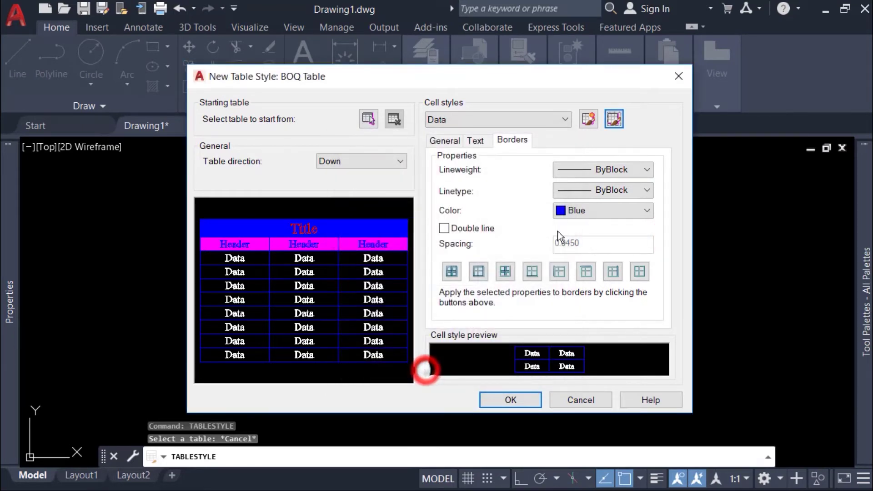
{"action": "left_click", "coordinate": [473, 115]}
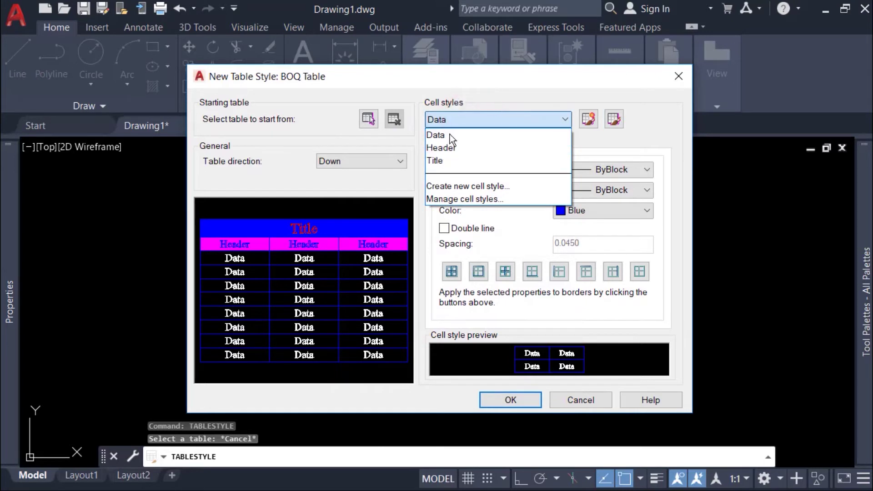
{"action": "left_click", "coordinate": [493, 142]}
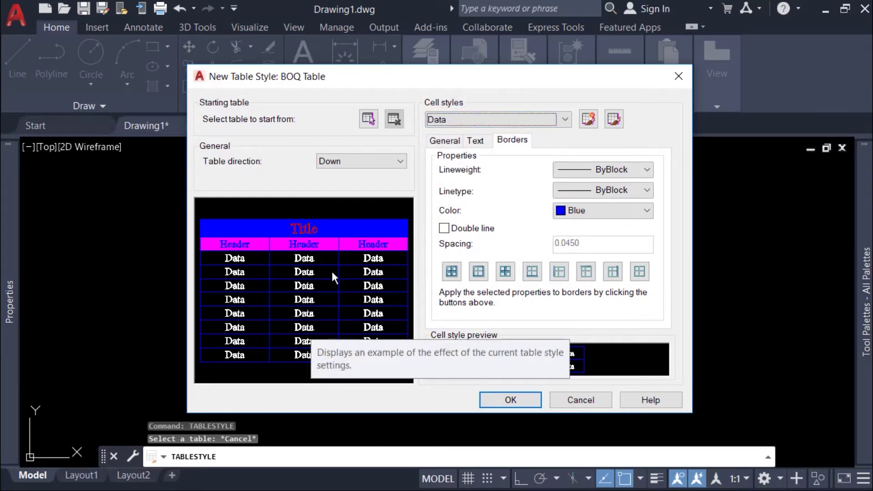
Save the BOQ Table style, make it the current table style and close the table style manager.
{"action": "left_click", "coordinate": [522, 401]}
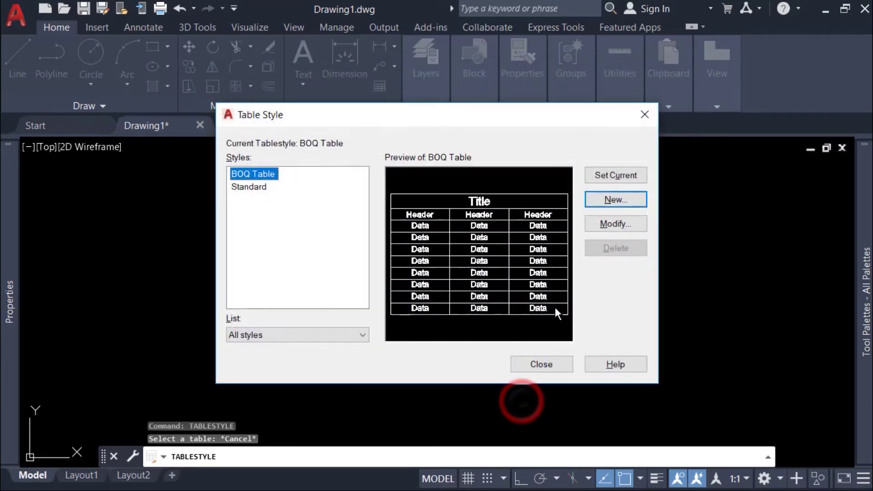
{"action": "left_click", "coordinate": [609, 177]}
{"action": "left_click", "coordinate": [541, 364]}
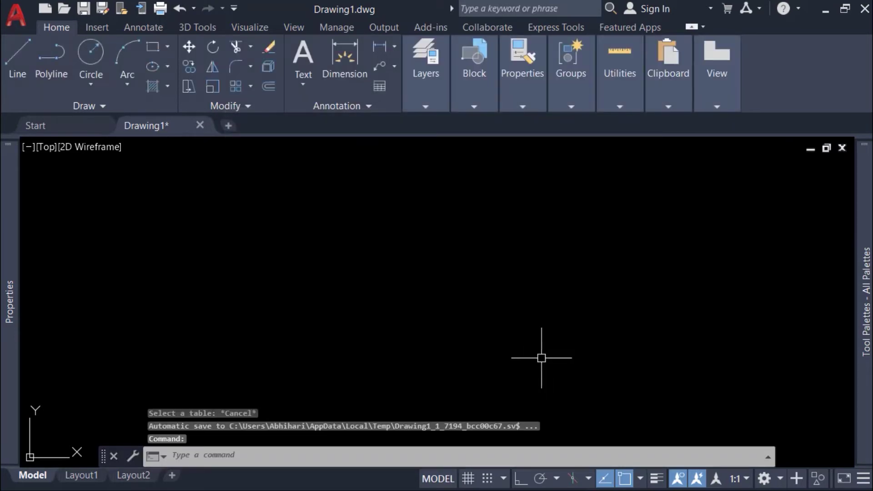
Start inserting an empty table that uses the BOQ Table style.
{"action": "left_click", "coordinate": [380, 86]}
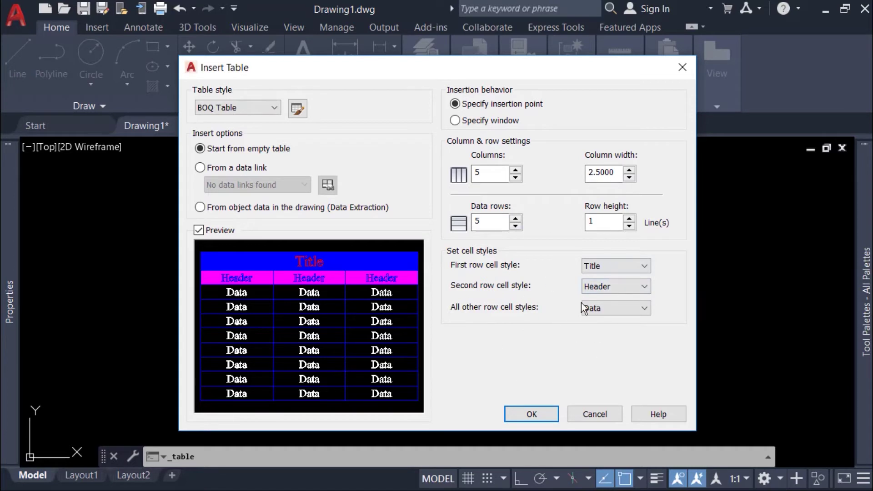
Try the Header and Data cell styles on the first and second rows of the new table.
{"action": "left_click", "coordinate": [645, 268]}
{"action": "left_click", "coordinate": [646, 268]}
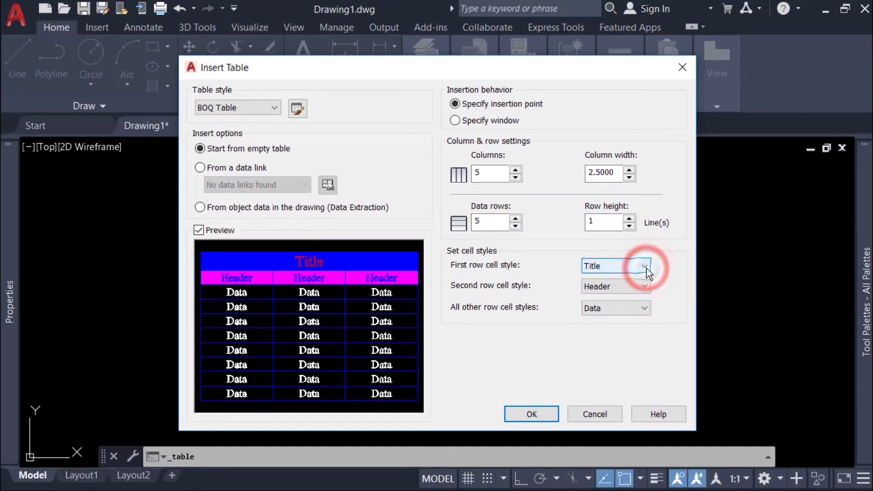
{"action": "left_click", "coordinate": [647, 268]}
{"action": "left_click", "coordinate": [634, 287]}
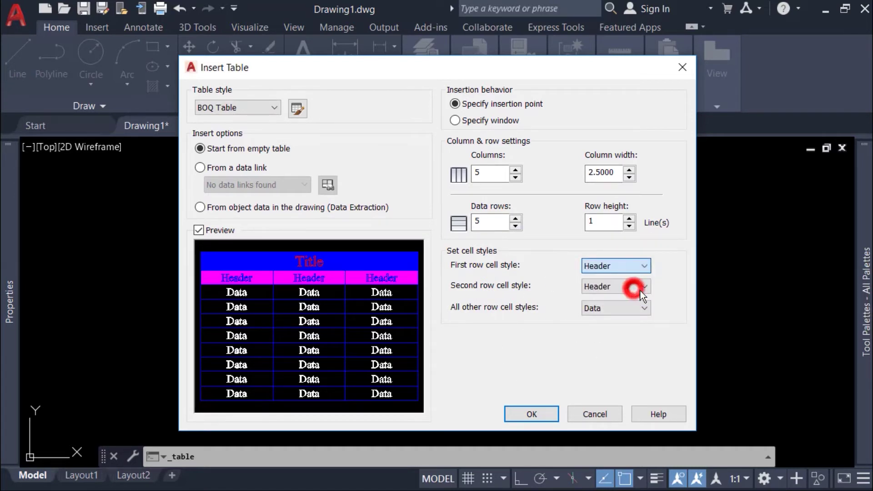
{"action": "left_click", "coordinate": [645, 290]}
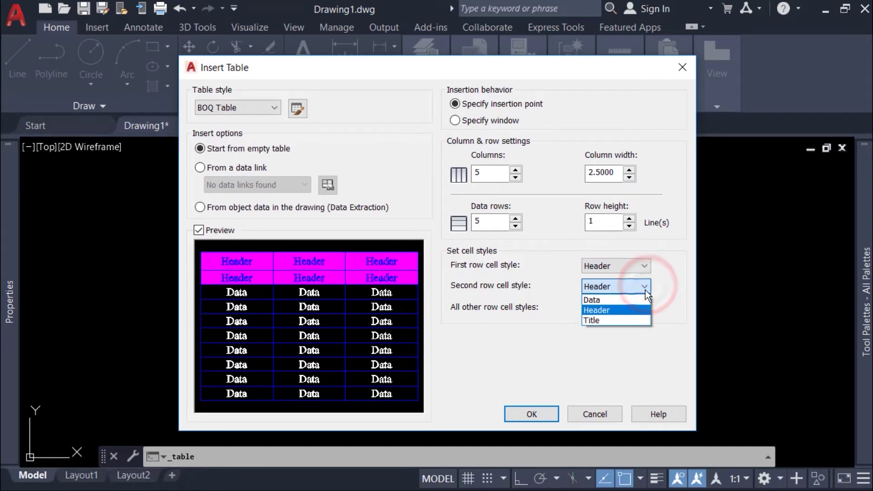
{"action": "left_click", "coordinate": [612, 300]}
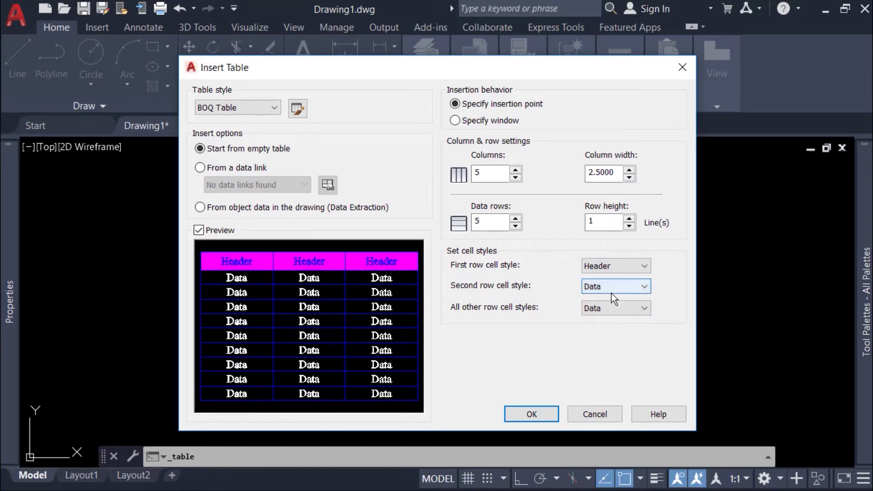
{"action": "left_click", "coordinate": [644, 266]}
{"action": "left_click", "coordinate": [626, 276]}
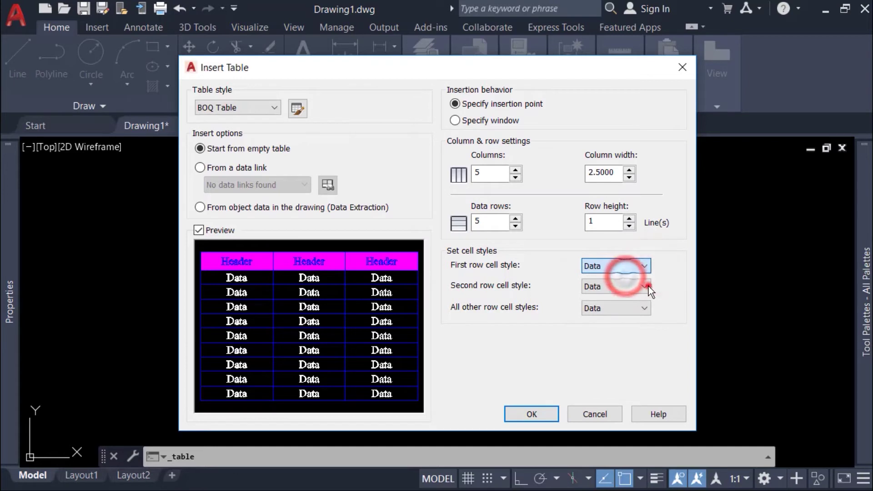
{"action": "left_click", "coordinate": [649, 286]}
{"action": "left_click", "coordinate": [626, 309]}
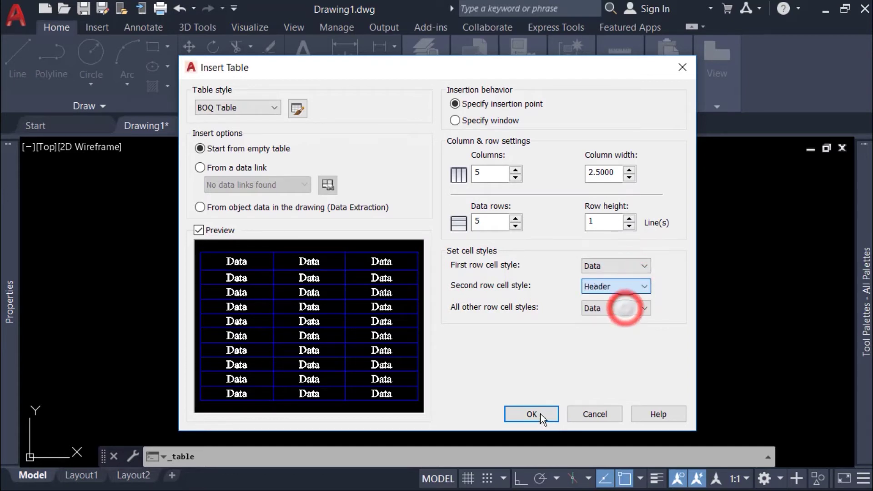
Set the first row's cell style to Title and the second row's to Header, then place the table with 5 columns and 5 data rows.
{"action": "left_click", "coordinate": [645, 267]}
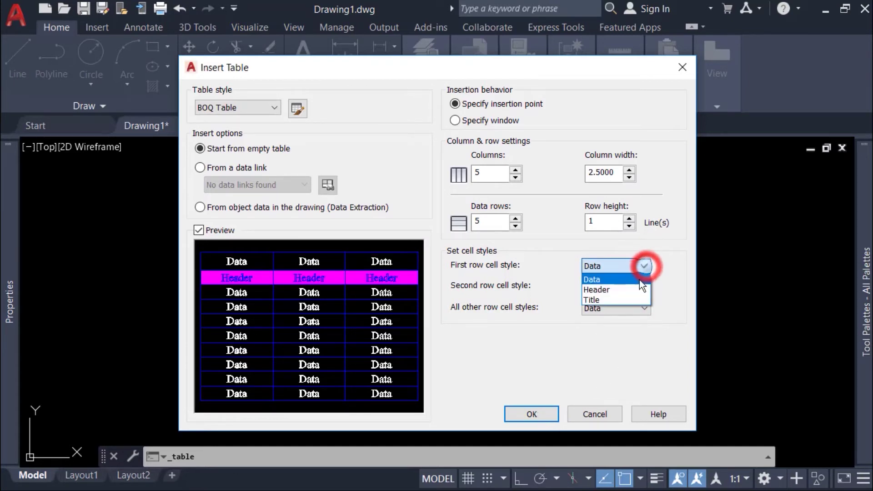
{"action": "left_click", "coordinate": [613, 300]}
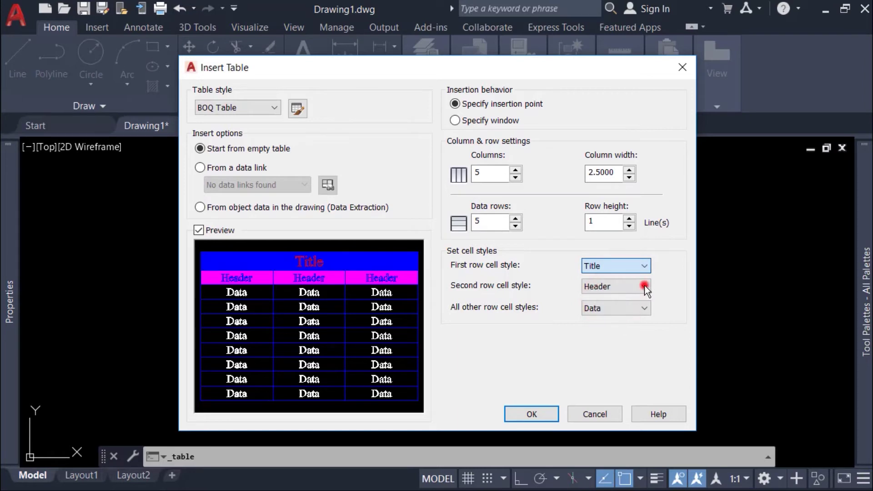
{"action": "left_click", "coordinate": [645, 285]}
{"action": "left_click", "coordinate": [614, 305]}
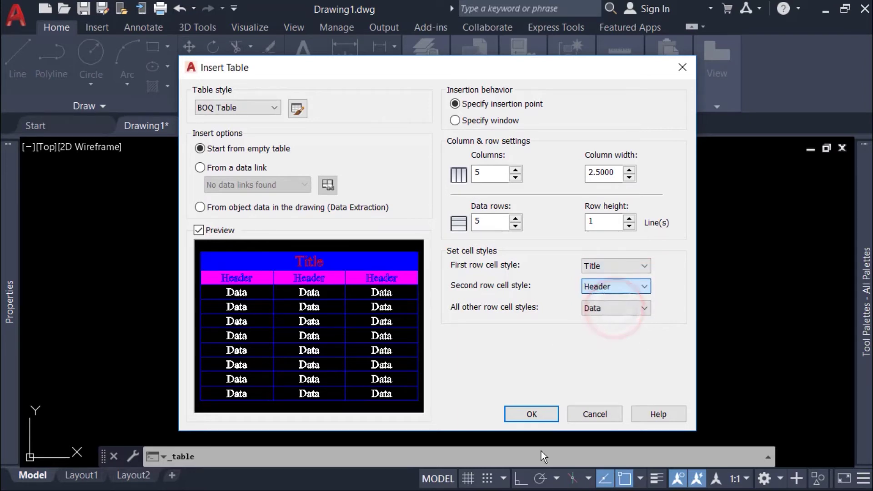
{"action": "left_click", "coordinate": [529, 413]}
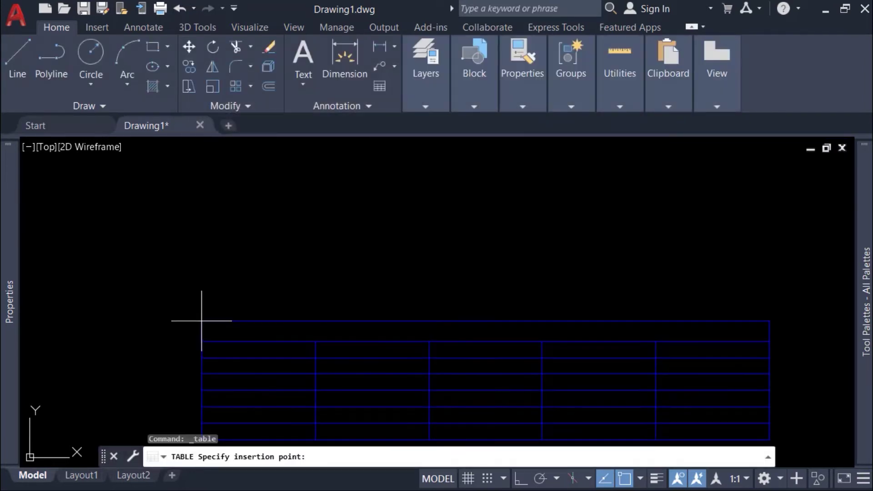
{"action": "left_click", "coordinate": [147, 244]}
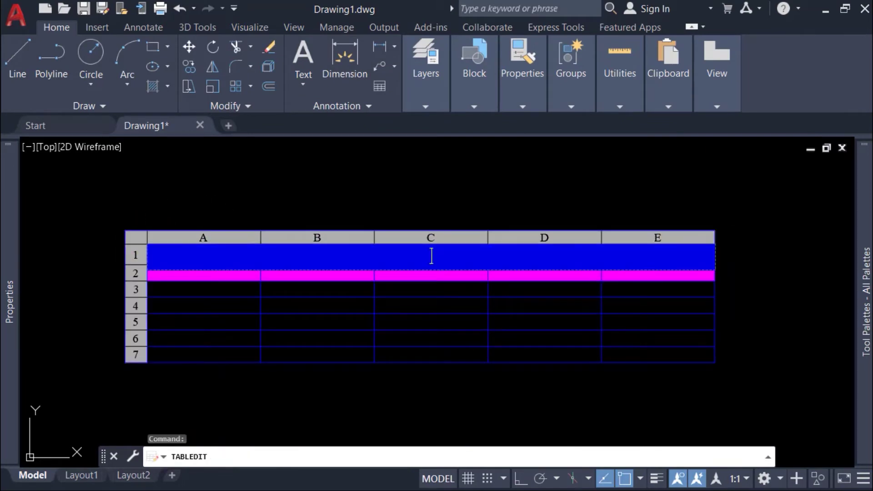
Enter BOQ as the table title and fill the header row with Sl No, Decription, Size, Qty and UOM.
{"action": "type", "text": "BOQ"}
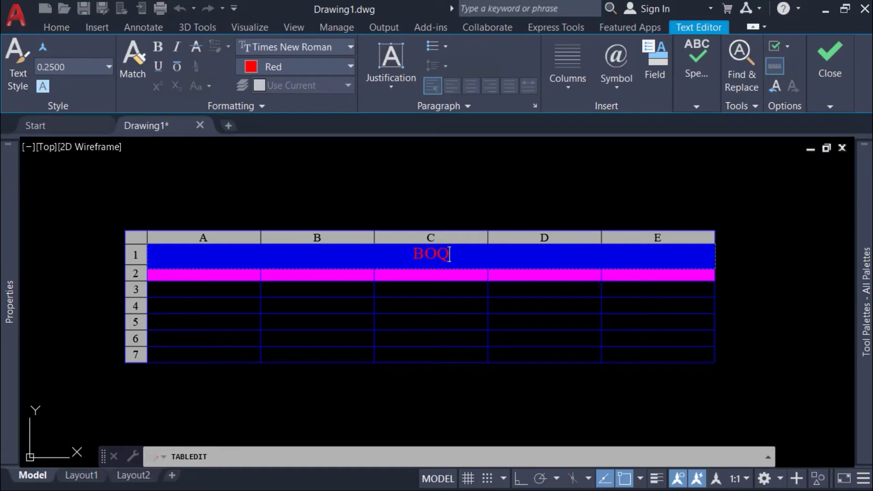
{"action": "key", "text": "Tab"}
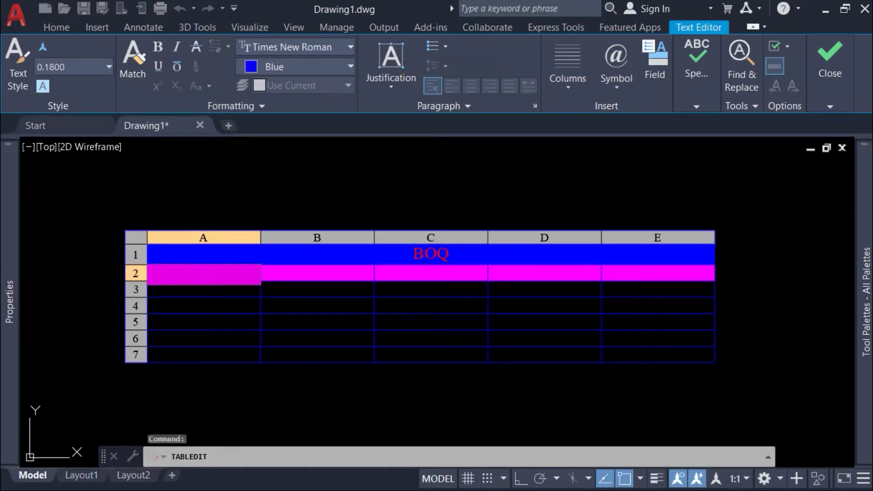
{"action": "type", "text": "Sl No"}
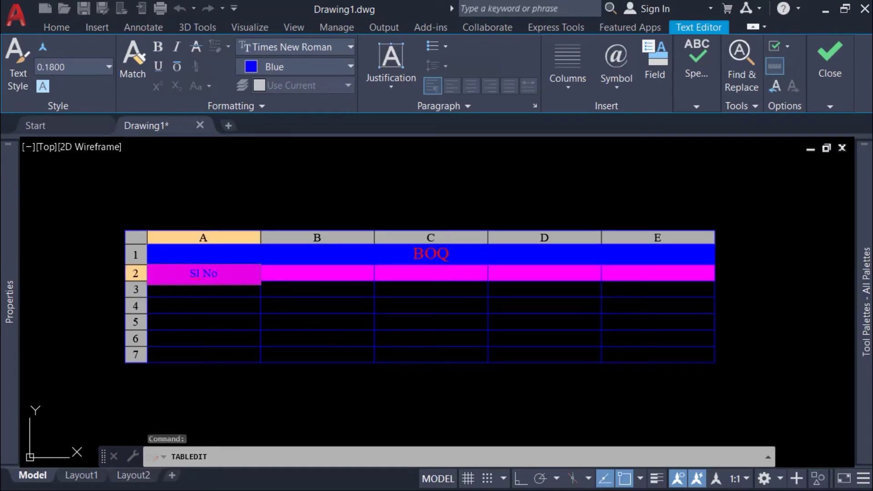
{"action": "key", "text": "Tab"}
{"action": "type", "text": "D"}
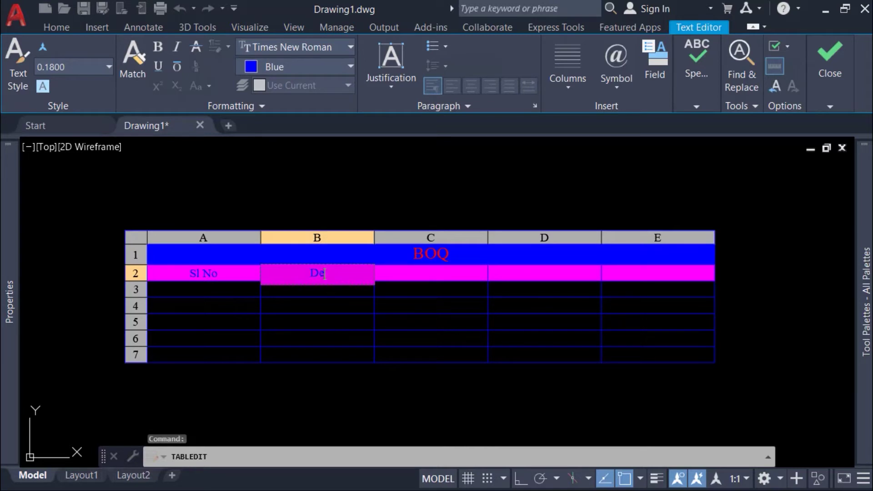
{"action": "type", "text": "ecription"}
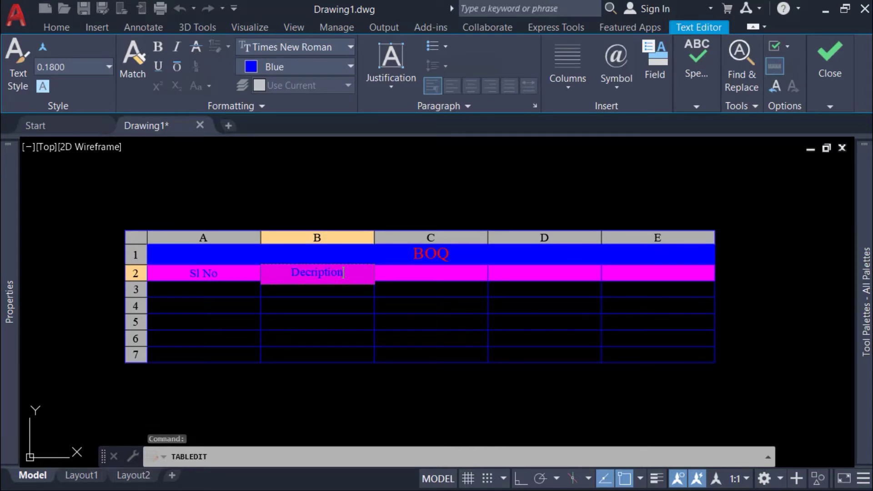
{"action": "key", "text": "Tab"}
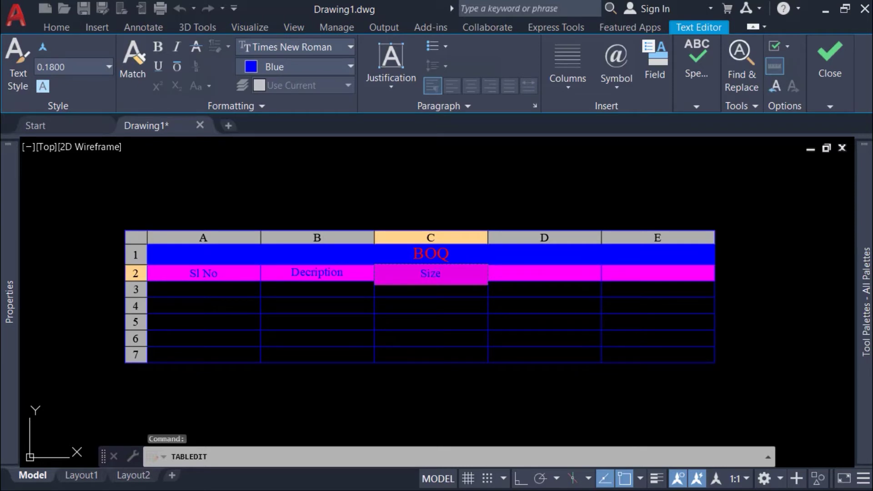
{"action": "key", "text": "Tab"}
{"action": "type", "text": "Qty"}
{"action": "key", "text": "Tab"}
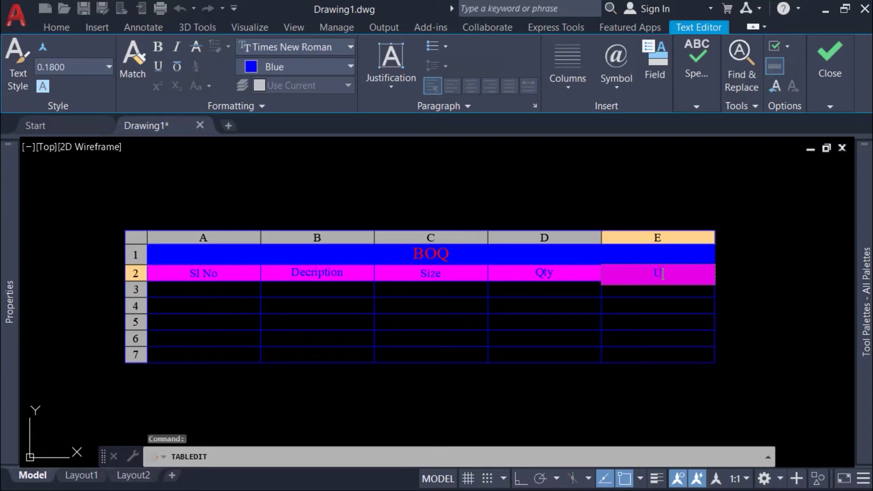
{"action": "type", "text": "UOM."}
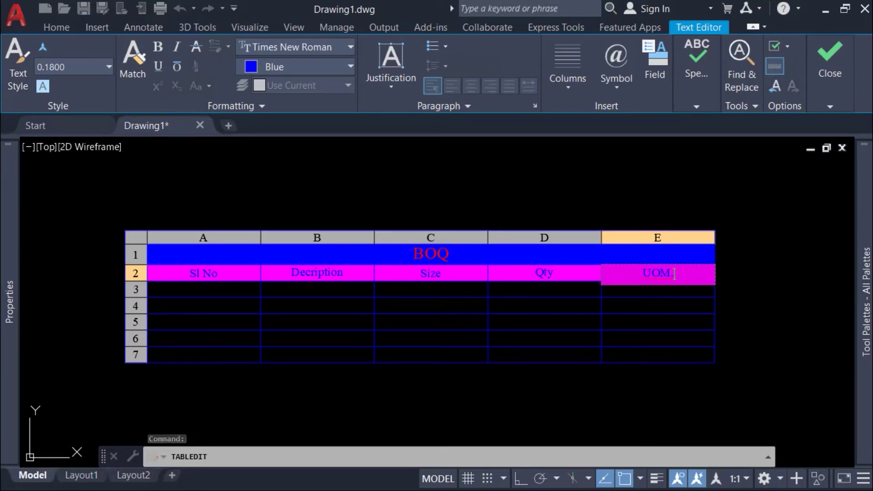
{"action": "key", "text": "Escape"}
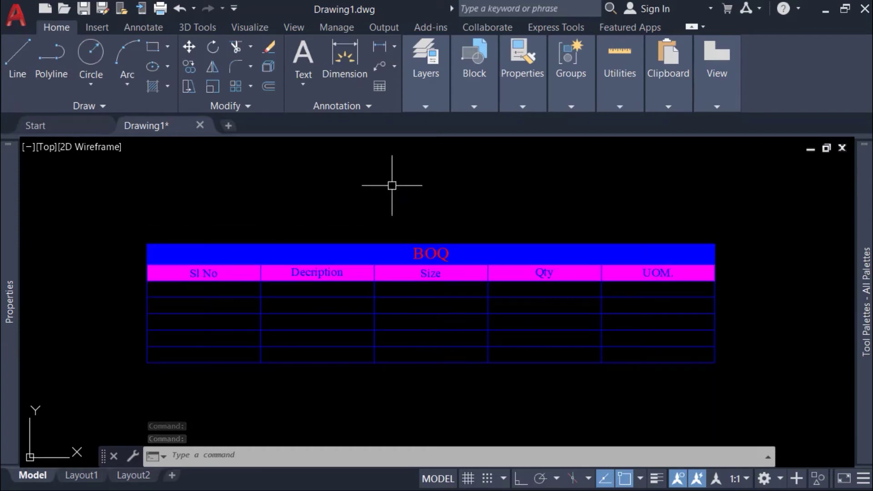
Compare the previews of the Standard and BOQ Table styles in the table style manager, then close it.
{"action": "left_click", "coordinate": [371, 104]}
{"action": "left_click", "coordinate": [292, 184]}
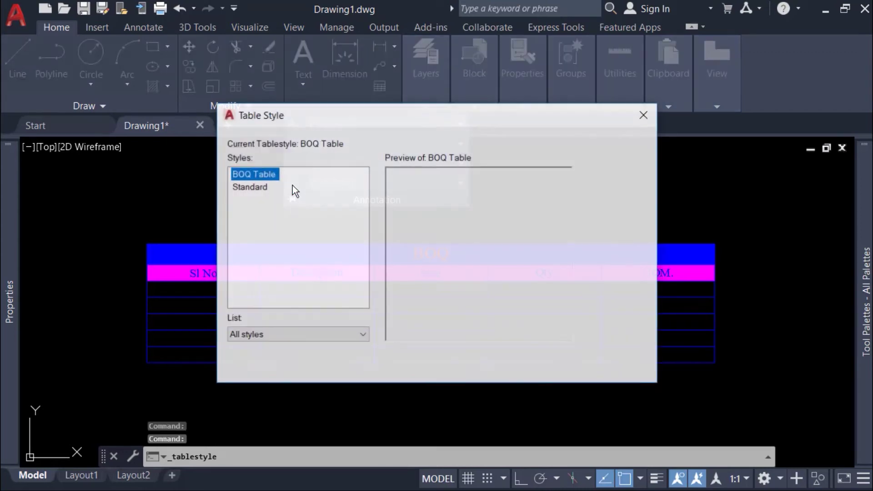
{"action": "left_click", "coordinate": [249, 187]}
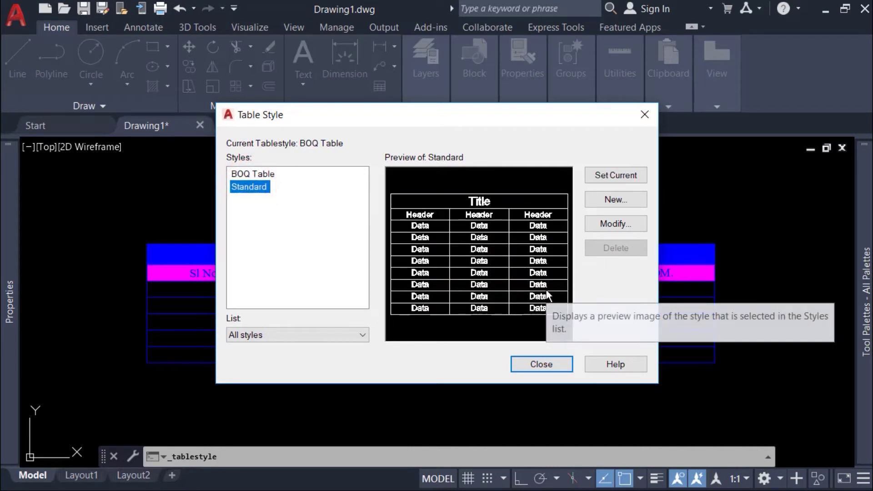
{"action": "left_click", "coordinate": [260, 175]}
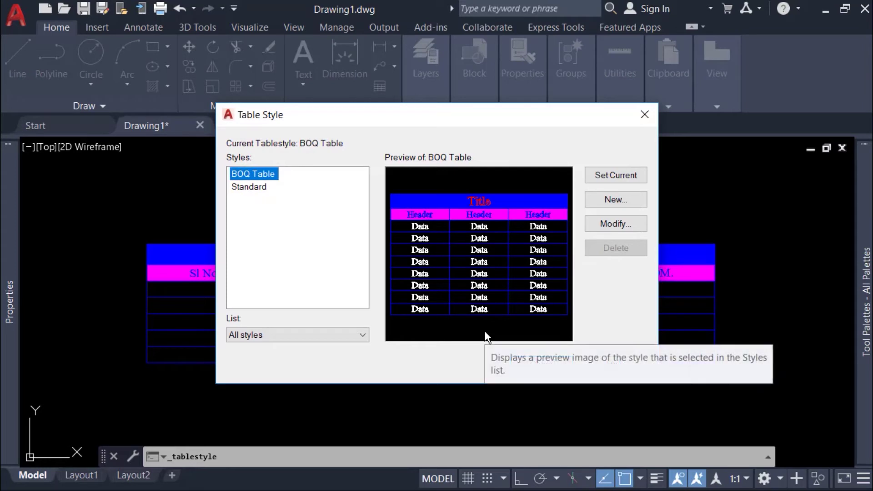
{"action": "left_click", "coordinate": [552, 368]}
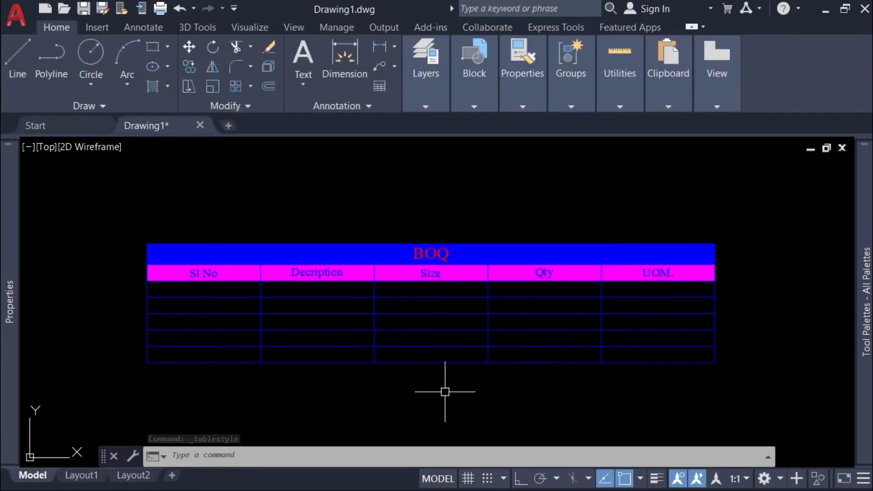
Create a new blank drawing alongside the current one.
{"action": "left_click", "coordinate": [225, 125]}
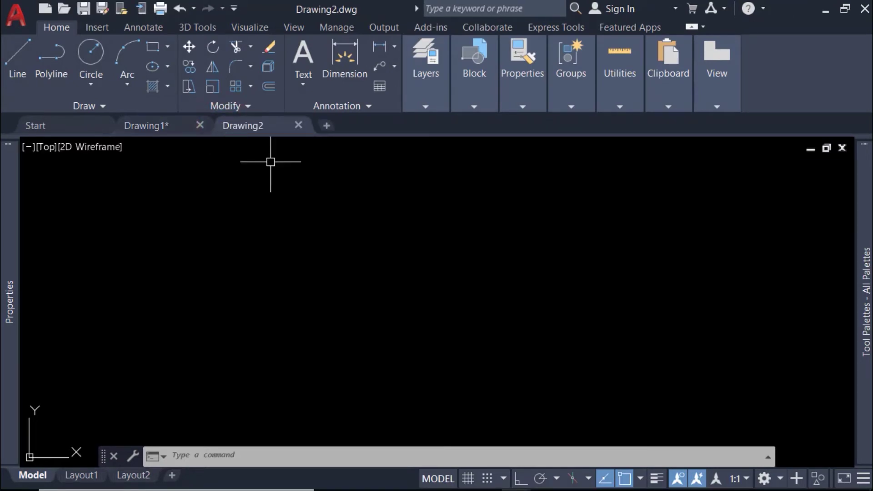
Check which table styles are available in the new blank drawing, then close the table style manager.
{"action": "left_click", "coordinate": [362, 106]}
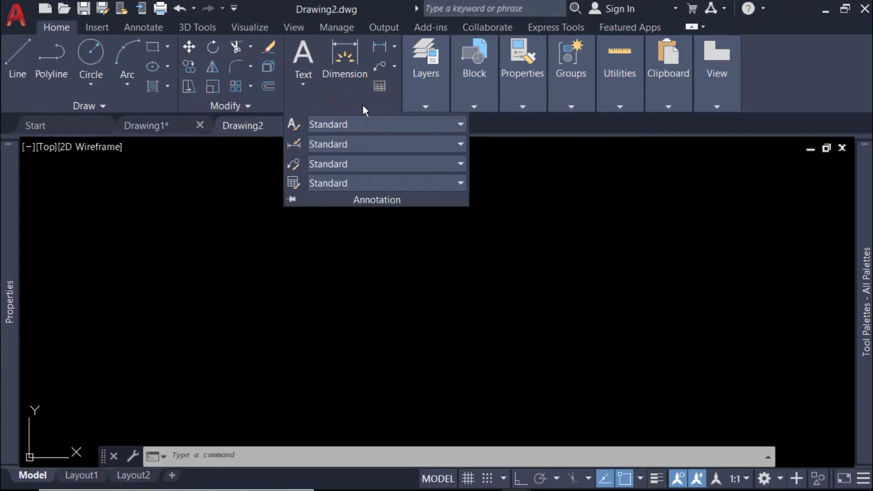
{"action": "left_click", "coordinate": [295, 183]}
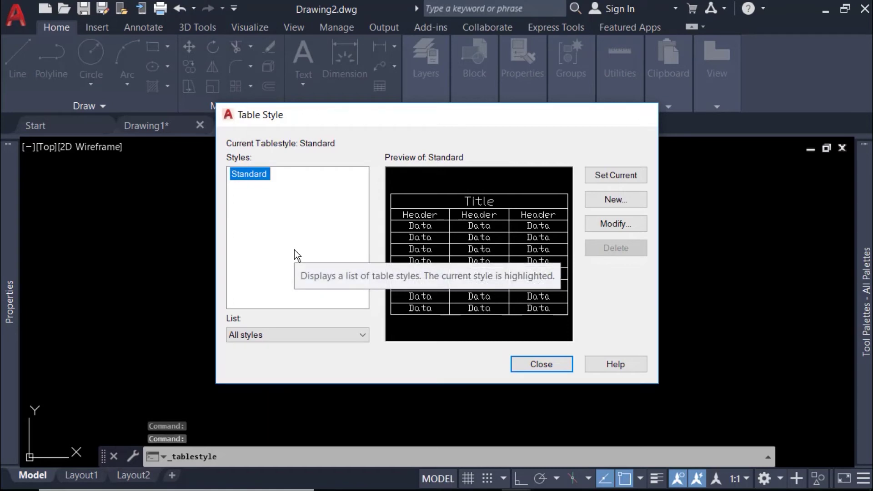
{"action": "key", "text": "Escape"}
Return to Drawing1 and save it as a drawing template named STANDARD TEMPLET in the Template folder, accepting the default template options.
{"action": "left_click", "coordinate": [171, 130]}
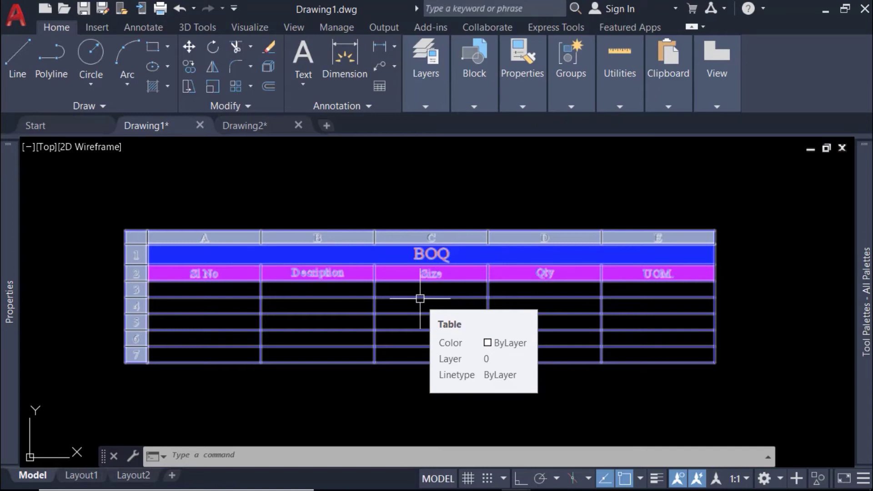
{"action": "key", "text": "Escape"}
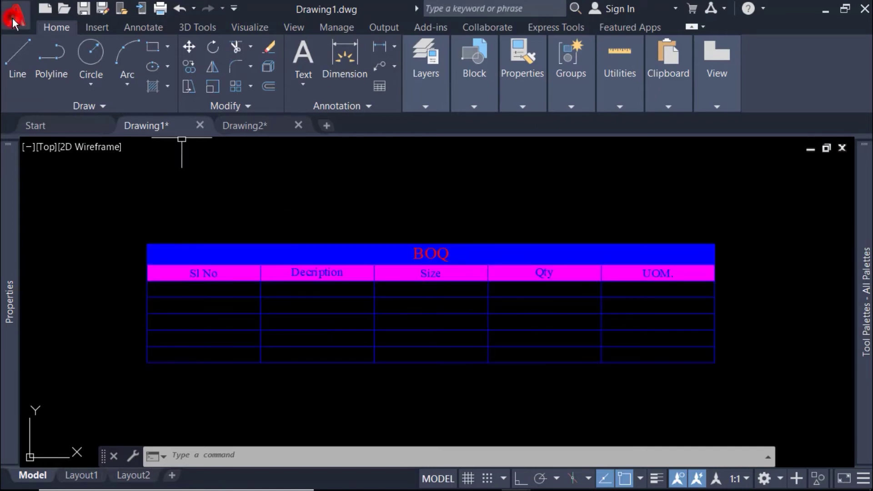
{"action": "left_click", "coordinate": [13, 18]}
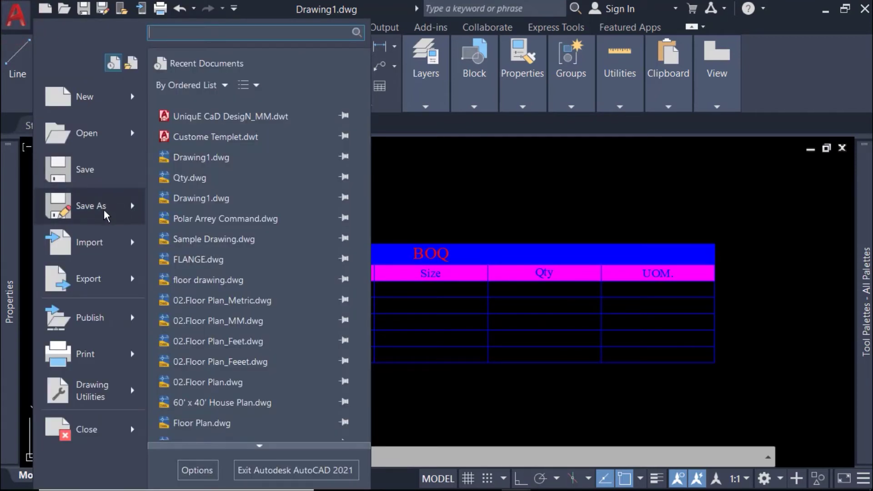
{"action": "mouse_move", "coordinate": [102, 217]}
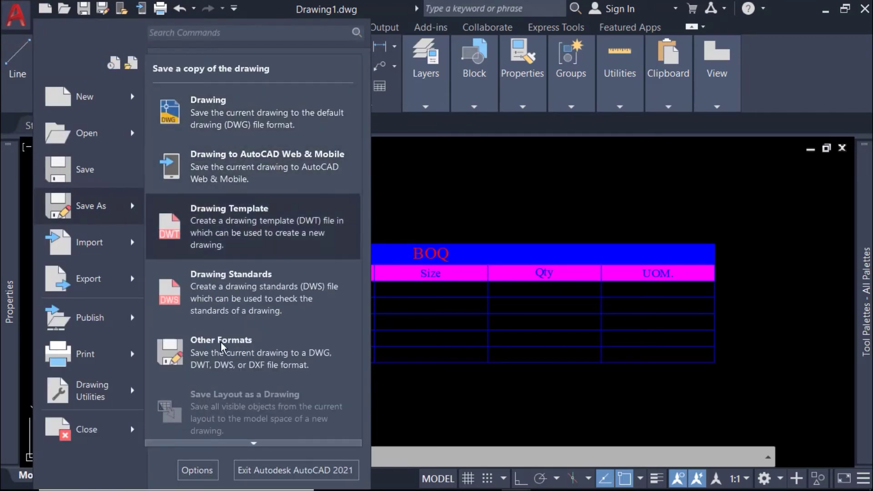
{"action": "left_click", "coordinate": [248, 220]}
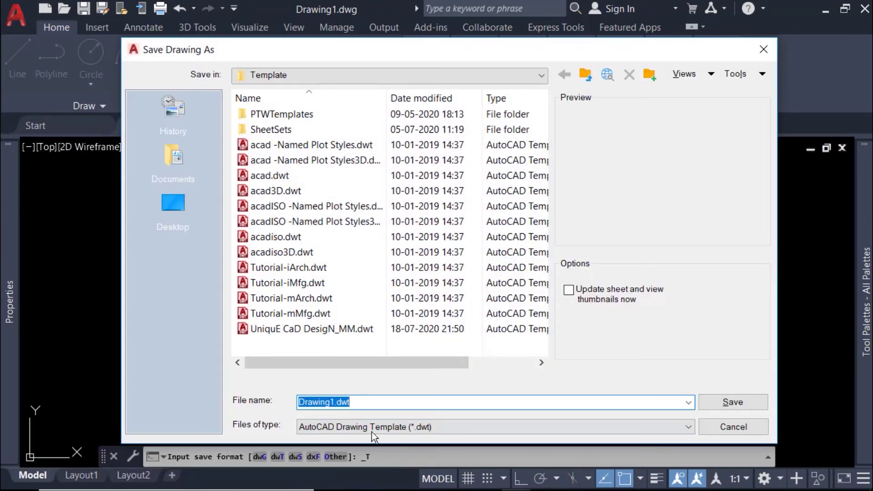
{"action": "double_click", "coordinate": [379, 401]}
{"action": "type", "text": "STANDARD TEMPLET"}
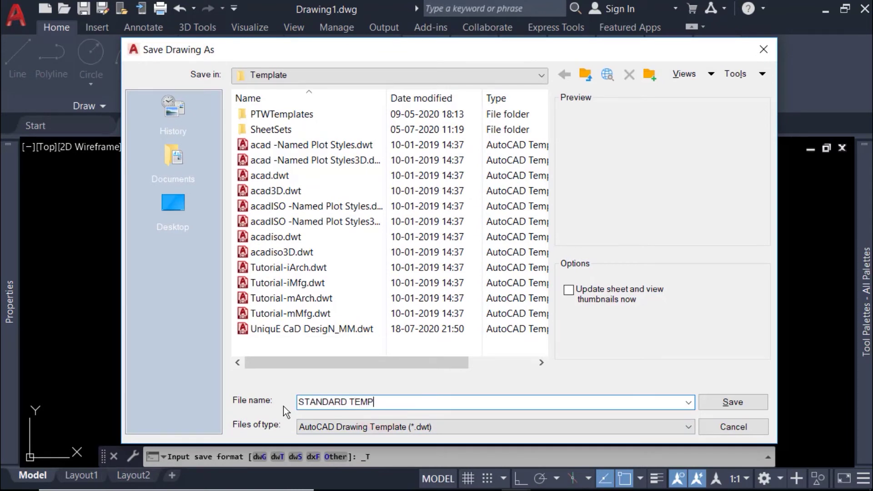
{"action": "left_click", "coordinate": [746, 400]}
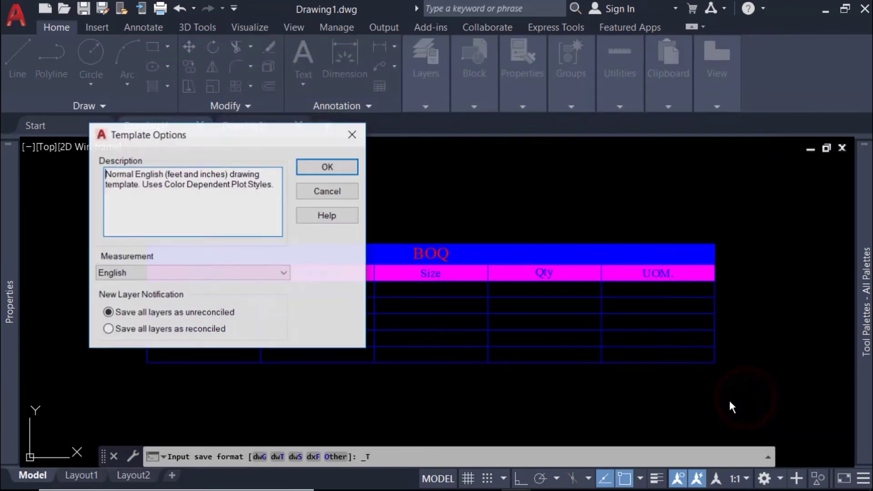
{"action": "left_click", "coordinate": [331, 167]}
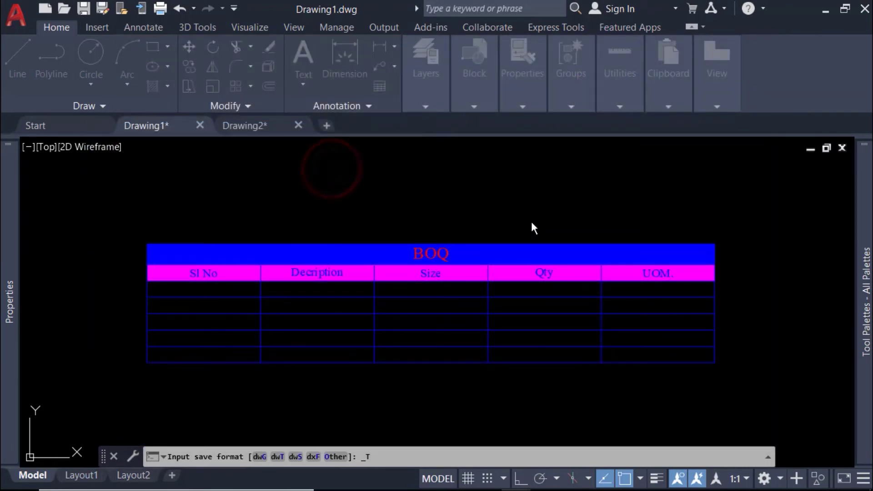
Erase the BOQ table from the STANDARD TEMPLET file, then close the file without saving that change.
{"action": "left_click", "coordinate": [544, 209]}
{"action": "left_click", "coordinate": [517, 273]}
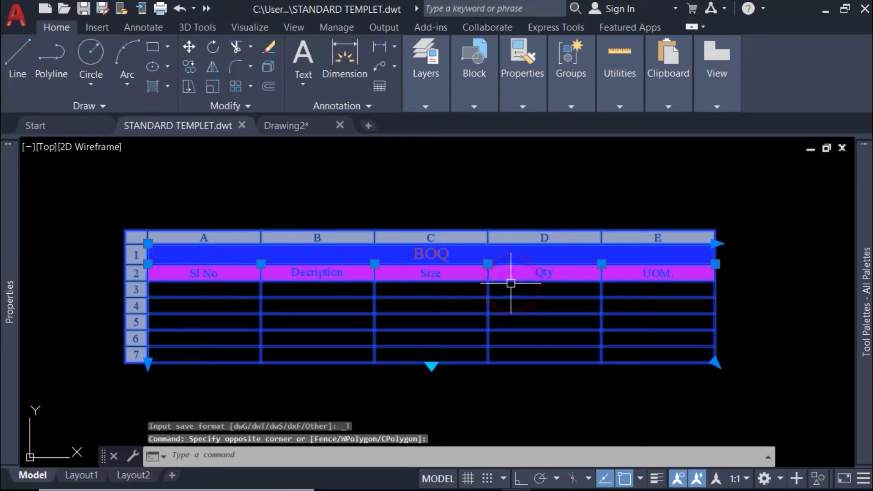
{"action": "key", "text": "Delete"}
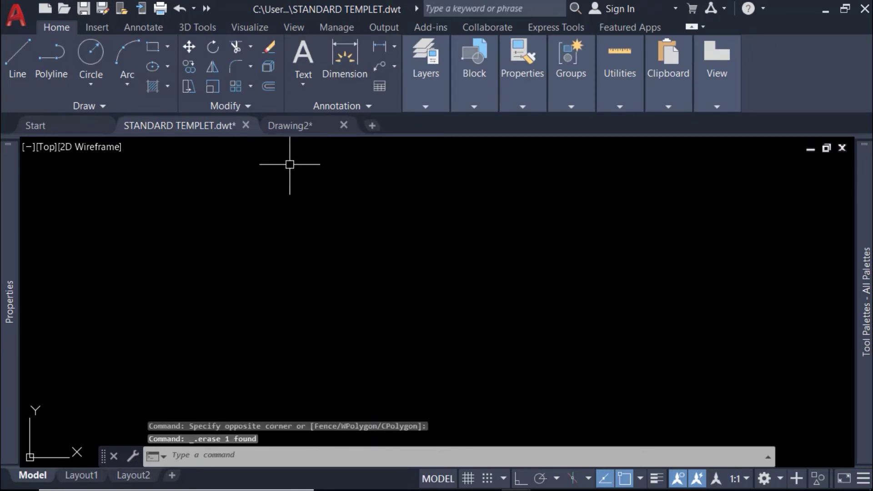
{"action": "left_click", "coordinate": [245, 125]}
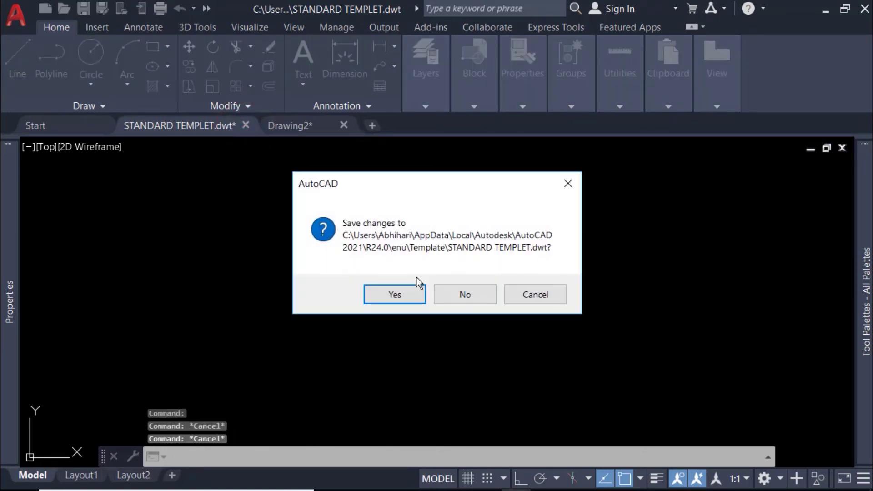
{"action": "left_click", "coordinate": [469, 293]}
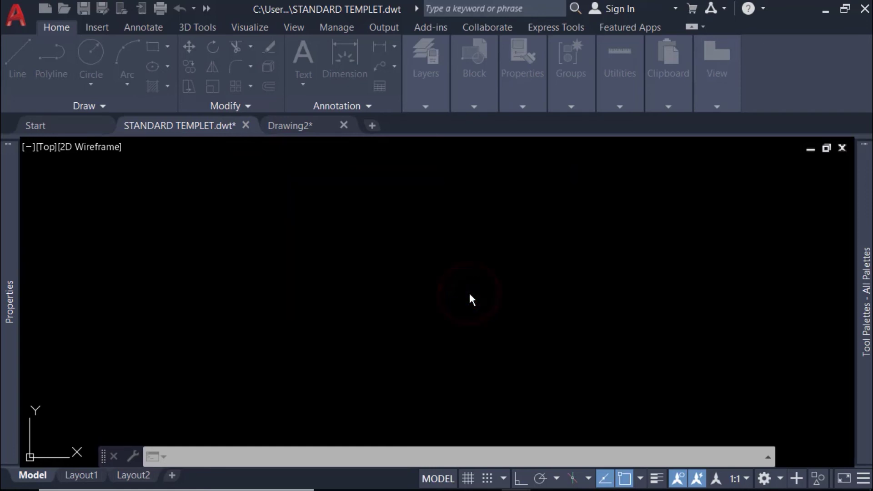
Start a new drawing based on the STANDARD TEMPLET template.
{"action": "left_click", "coordinate": [58, 123]}
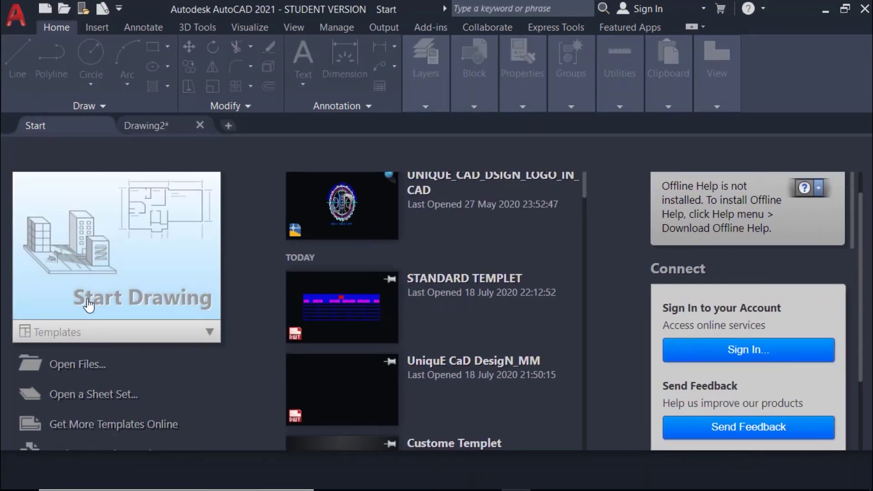
{"action": "left_click", "coordinate": [209, 332]}
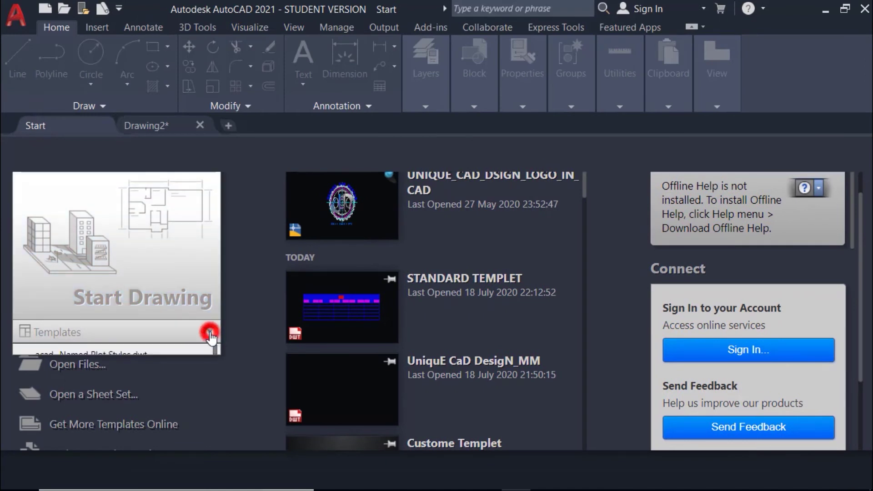
{"action": "left_click_drag", "start_coordinate": [214, 356], "coordinate": [215, 372]}
{"action": "left_click", "coordinate": [121, 364]}
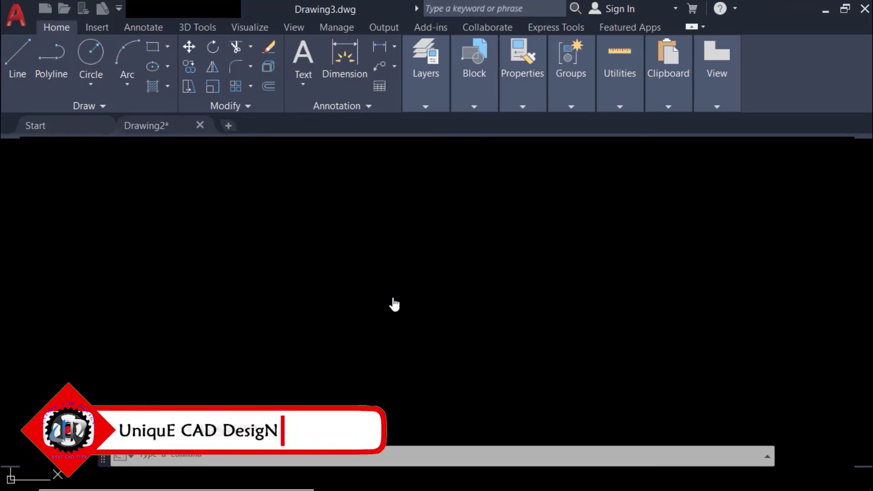
Review the BOQ Table style and its preview in the drawing made from the template, then close the manager.
{"action": "left_click", "coordinate": [369, 106]}
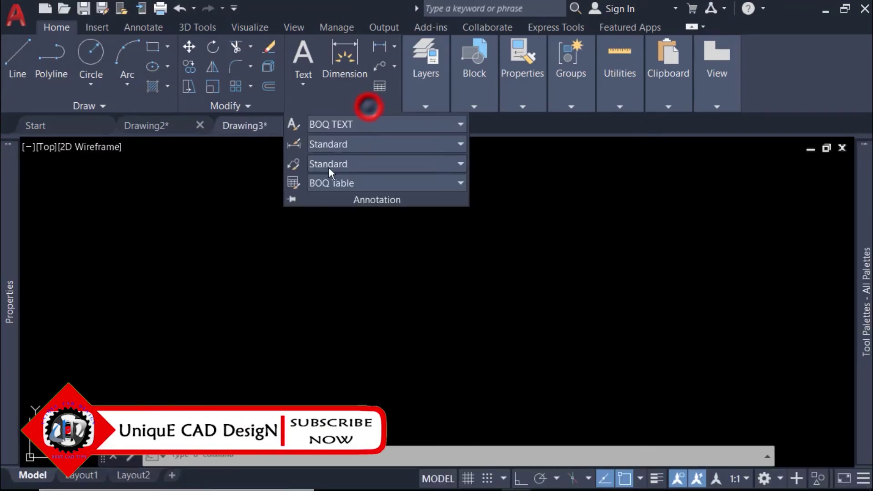
{"action": "left_click", "coordinate": [293, 182]}
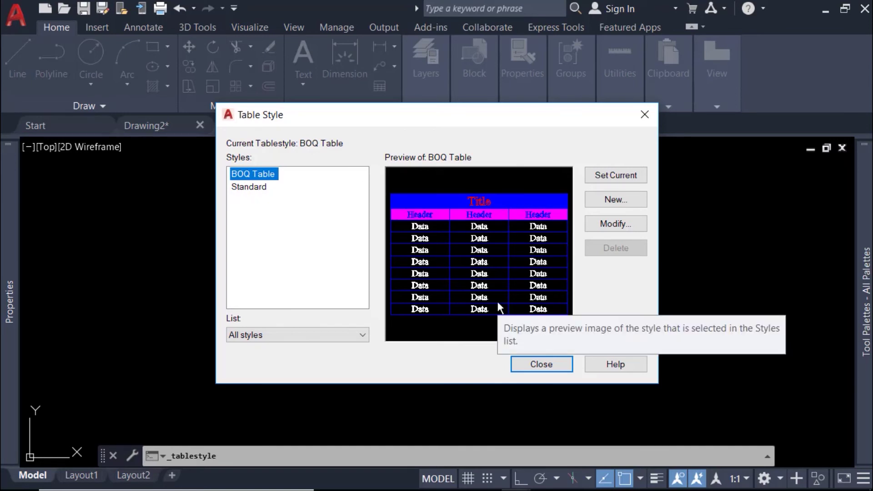
{"action": "key", "text": "Escape"}
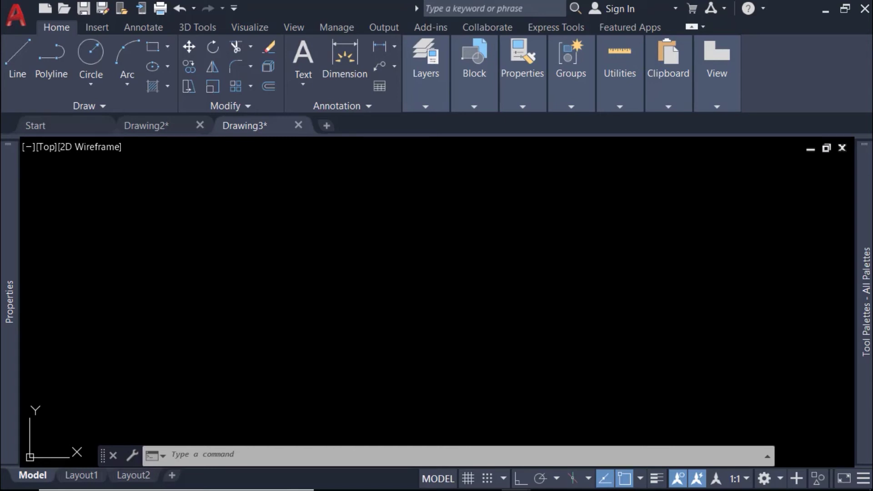
Open the UniquE CaD DesigN_MM.dwt file from the Template folder, using the Drawing Template (*.dwt) file type.
{"action": "key", "text": "ctrl+o"}
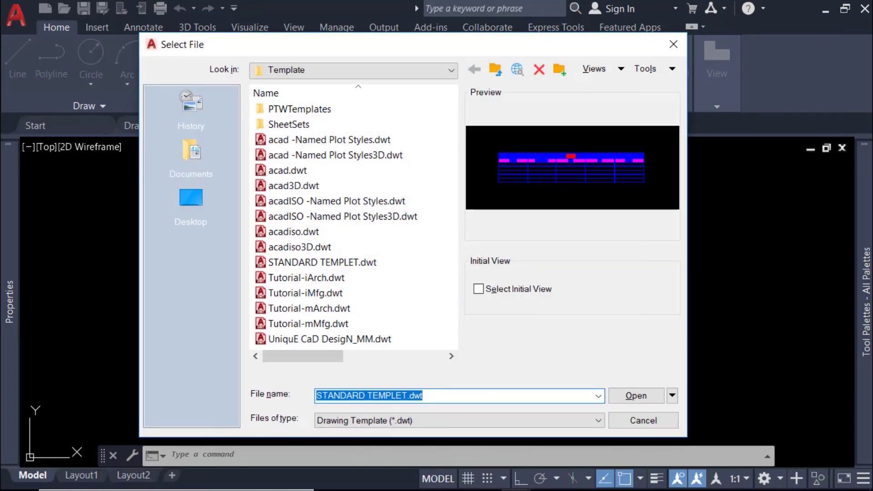
{"action": "left_click", "coordinate": [419, 421]}
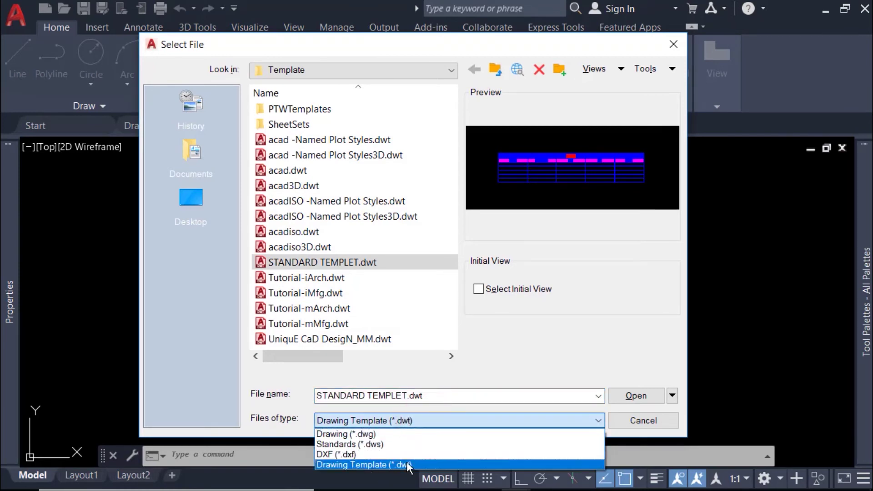
{"action": "left_click", "coordinate": [411, 462]}
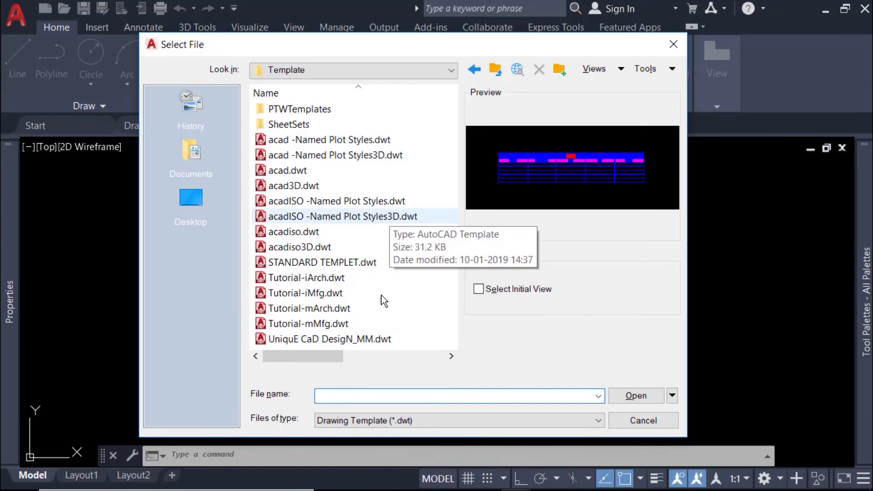
{"action": "left_click", "coordinate": [351, 339]}
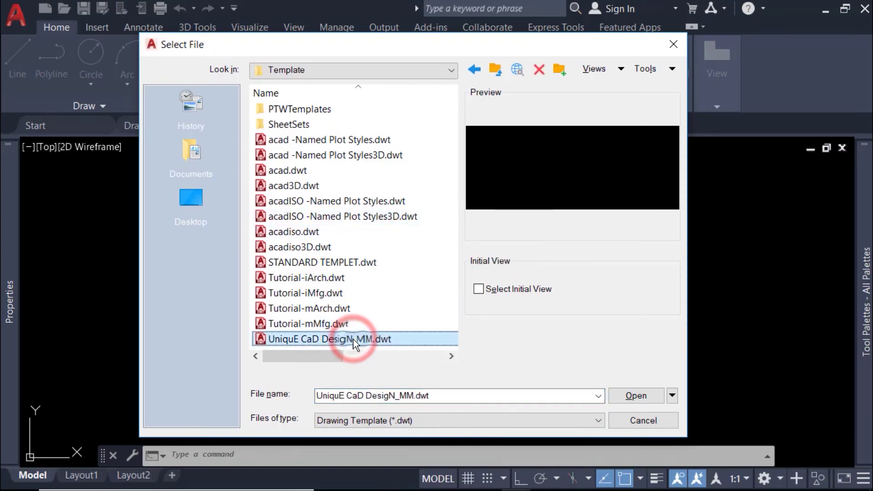
{"action": "left_click", "coordinate": [629, 397]}
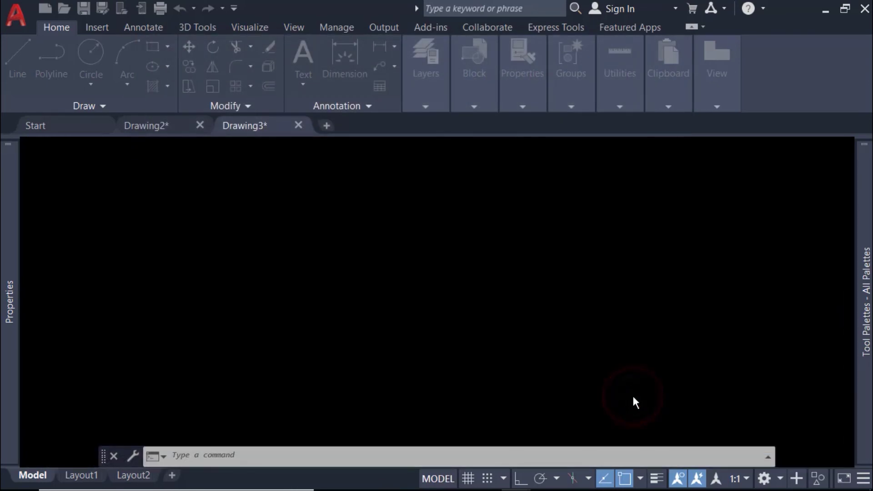
Paste the copied BOQ table into UniquE CaD DesigN_MM.dwt to bring in its table style, then erase the pasted table.
{"action": "key", "text": "F8"}
{"action": "key", "text": "ctrl+v"}
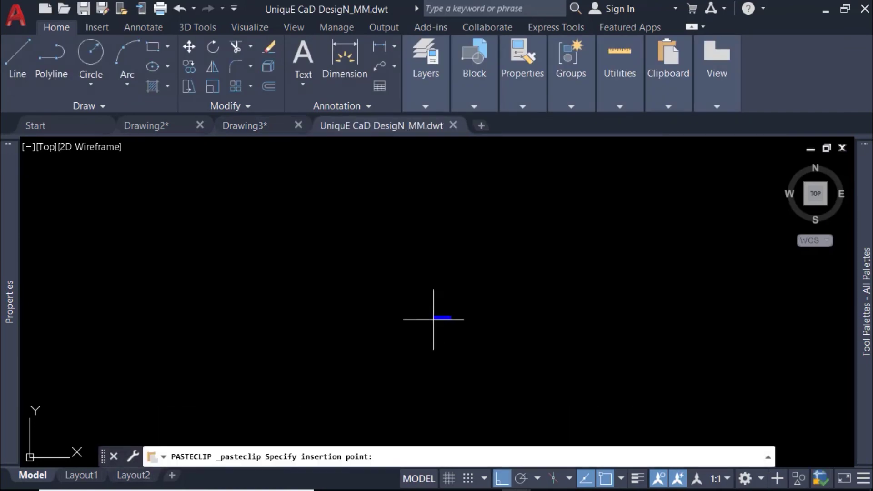
{"action": "left_click", "coordinate": [374, 331]}
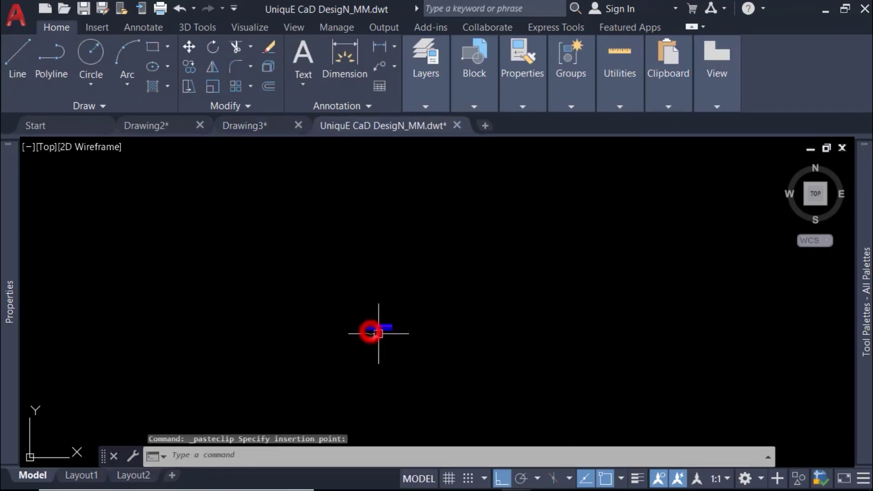
{"action": "left_click", "coordinate": [468, 213]}
{"action": "left_click", "coordinate": [441, 306]}
{"action": "key", "text": "Delete"}
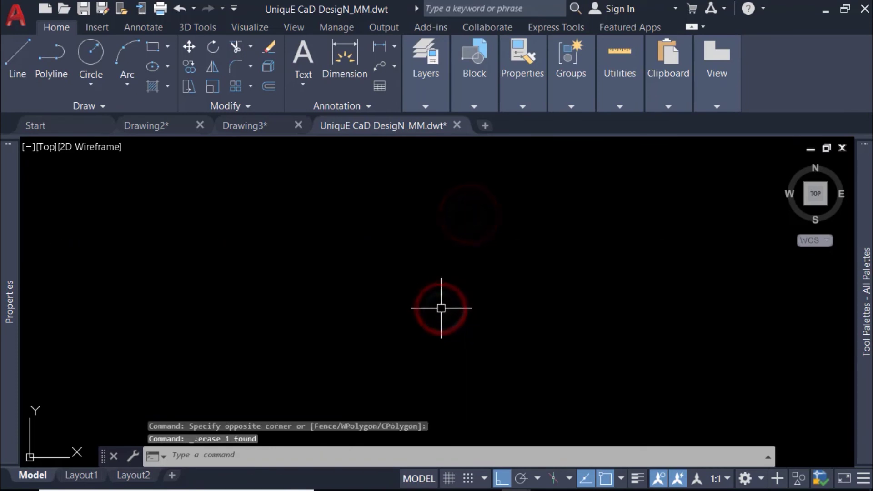
Preview the BOQ Table style in the table style manager, then close the UniquE CaD DesigN_MM.dwt file.
{"action": "left_click", "coordinate": [369, 106]}
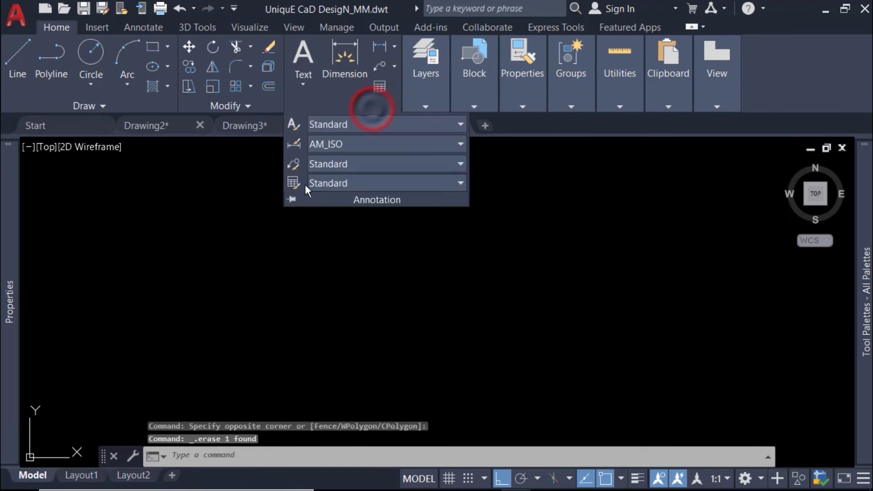
{"action": "left_click", "coordinate": [294, 183]}
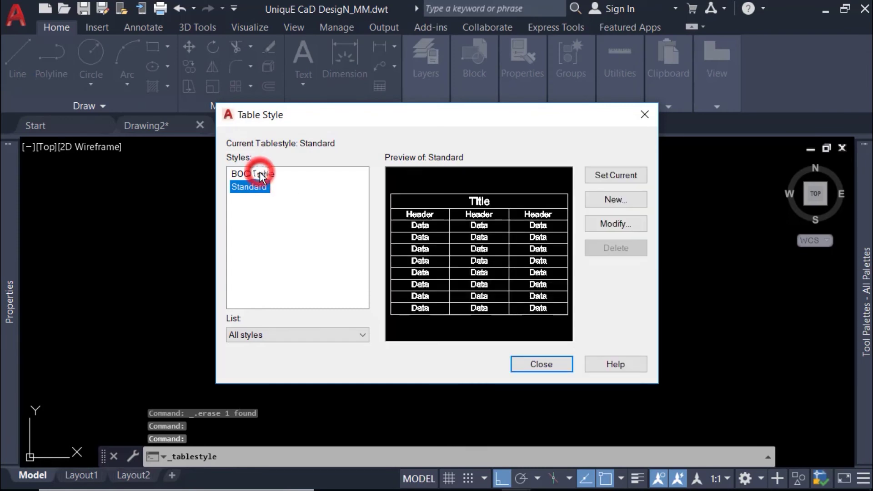
{"action": "left_click", "coordinate": [260, 172]}
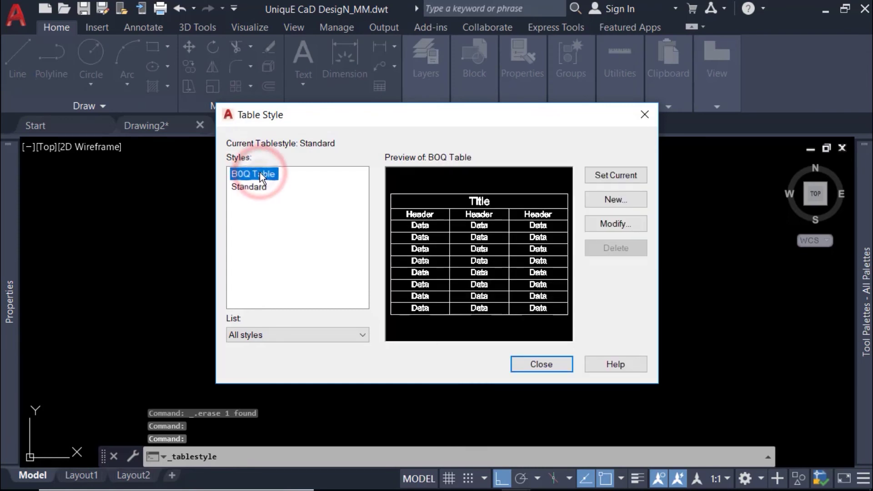
{"action": "left_click", "coordinate": [540, 364]}
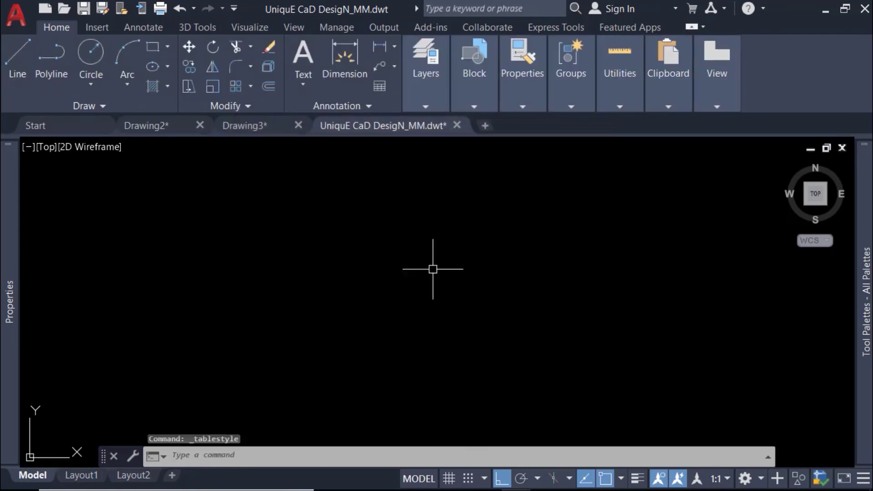
{"action": "left_click", "coordinate": [457, 125]}
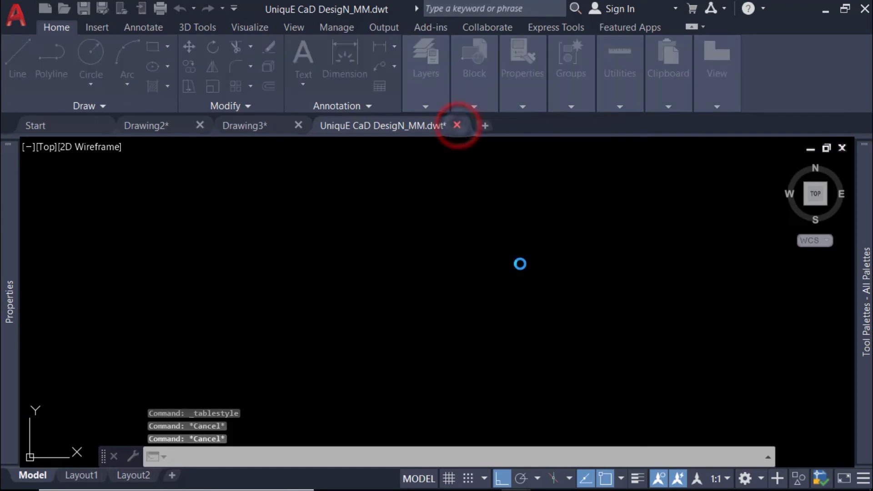
{"action": "left_click", "coordinate": [413, 296]}
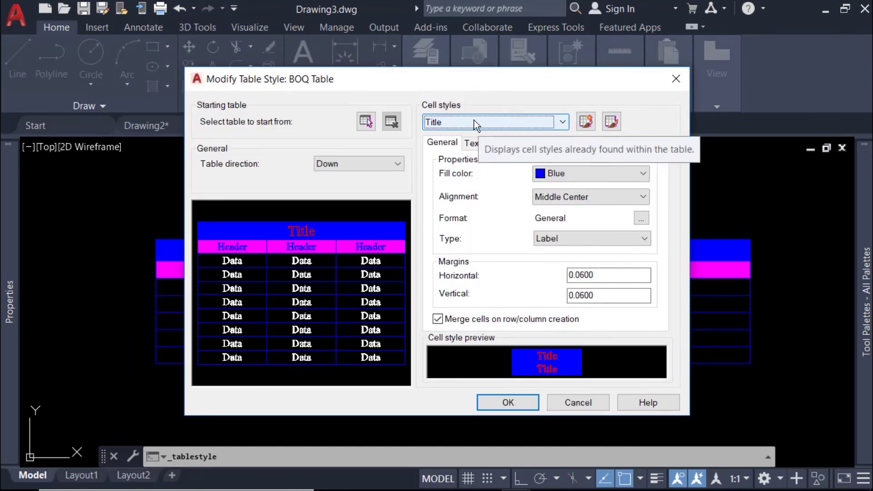
Set the Title cell fill to true color 46,46,255 in the BOQ Table style and make the style current.
{"action": "left_click", "coordinate": [641, 174]}
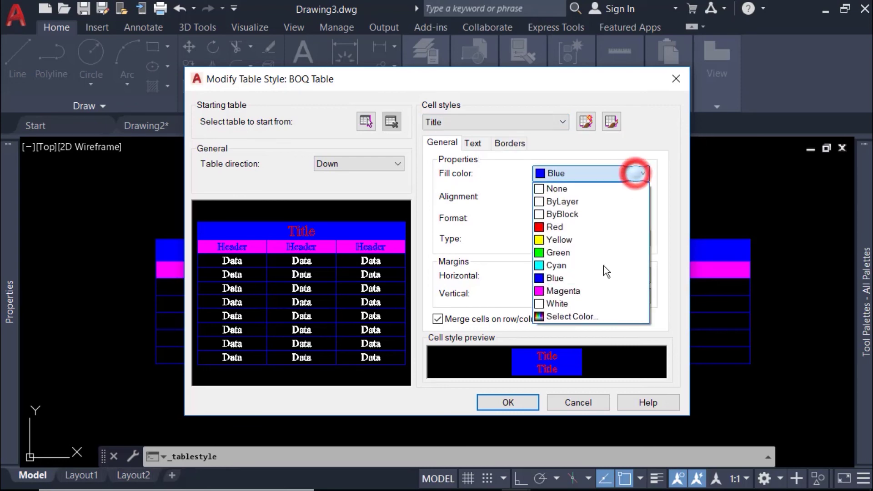
{"action": "left_click", "coordinate": [567, 317]}
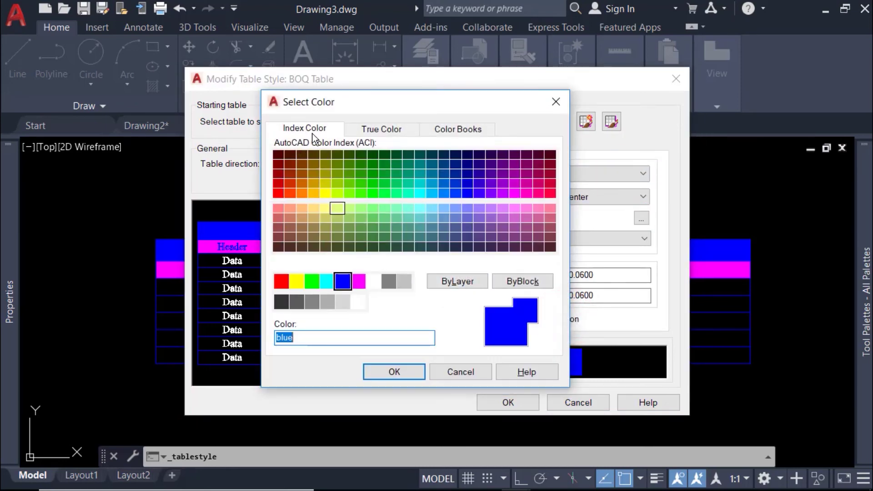
{"action": "left_click", "coordinate": [397, 129]}
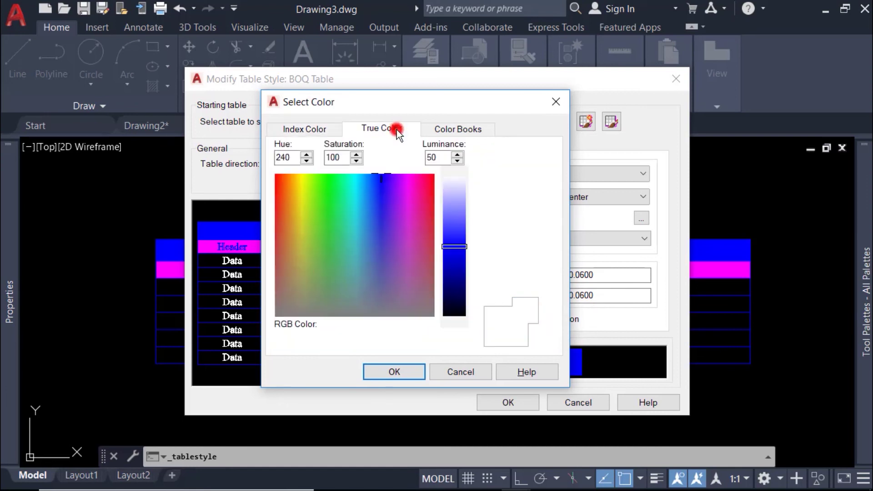
{"action": "left_click_drag", "start_coordinate": [454, 248], "coordinate": [449, 233]}
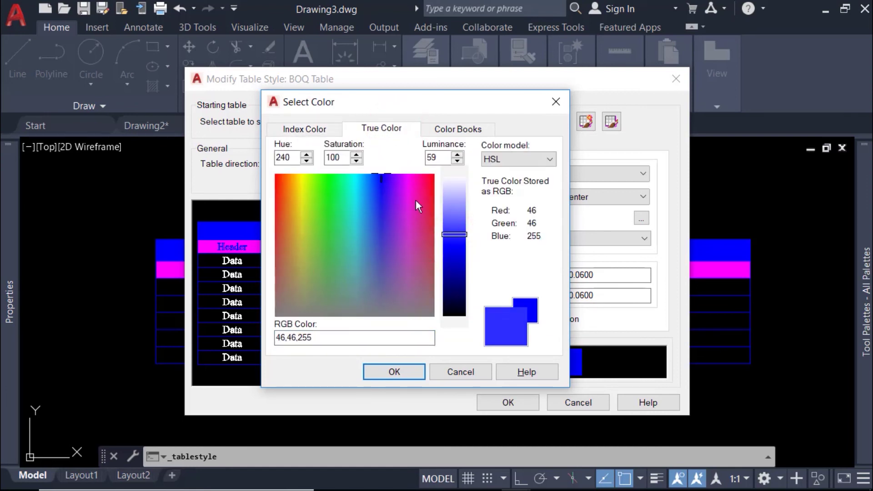
{"action": "left_click", "coordinate": [384, 368]}
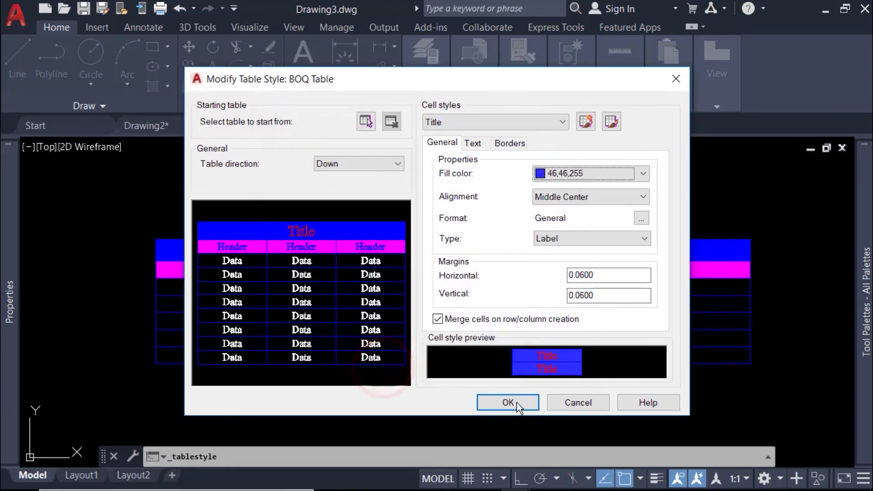
{"action": "left_click", "coordinate": [516, 402]}
{"action": "left_click", "coordinate": [624, 176]}
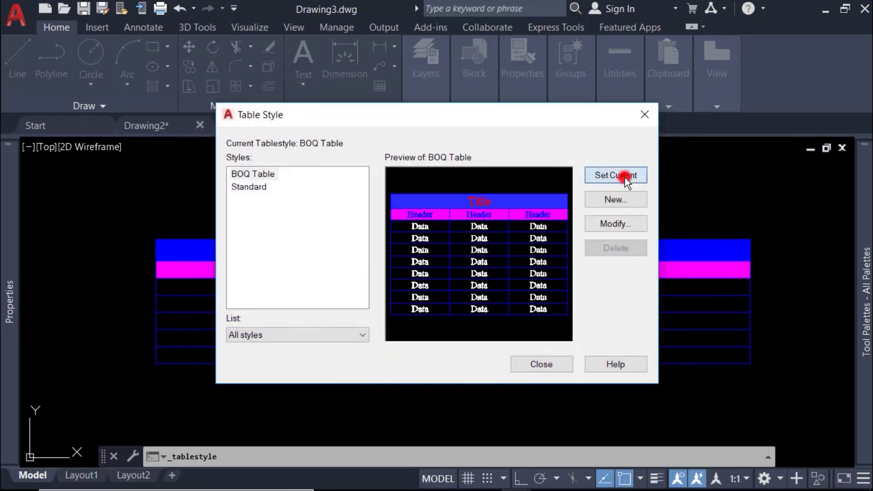
{"action": "left_click", "coordinate": [559, 364]}
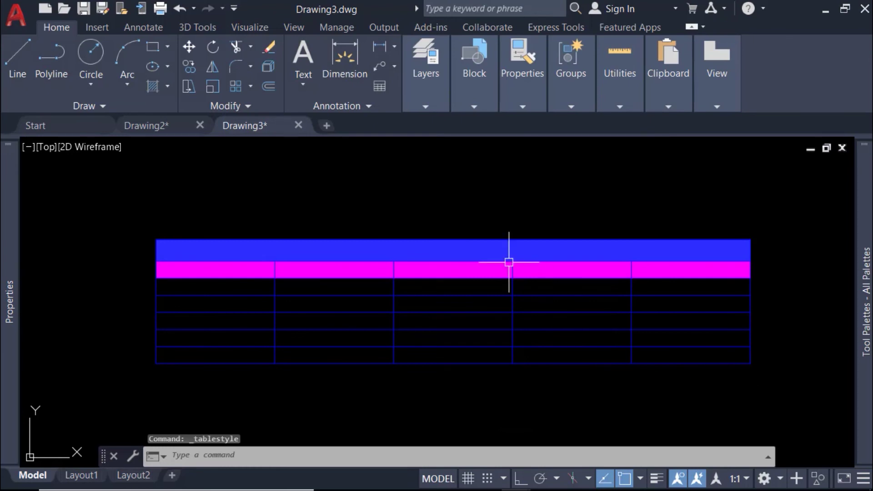
Enter the title BOQ in the table's merged title row.
{"action": "left_click", "coordinate": [459, 248]}
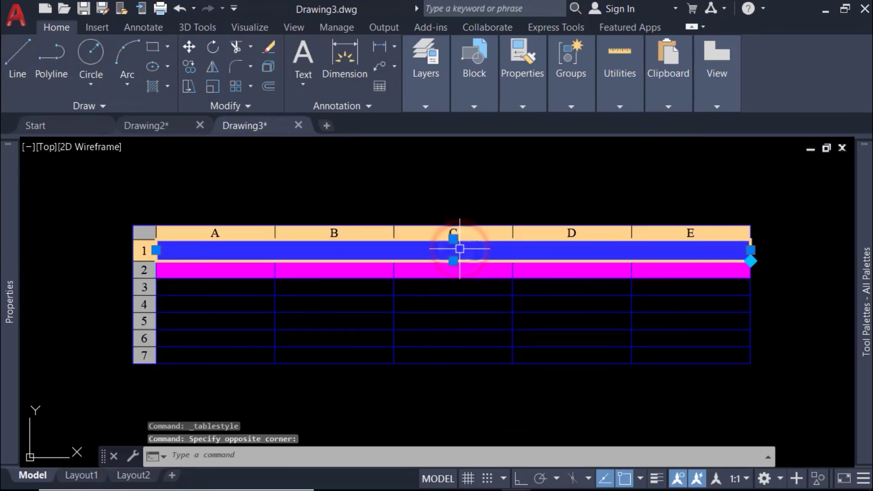
{"action": "key", "text": "Escape"}
{"action": "double_click", "coordinate": [453, 251]}
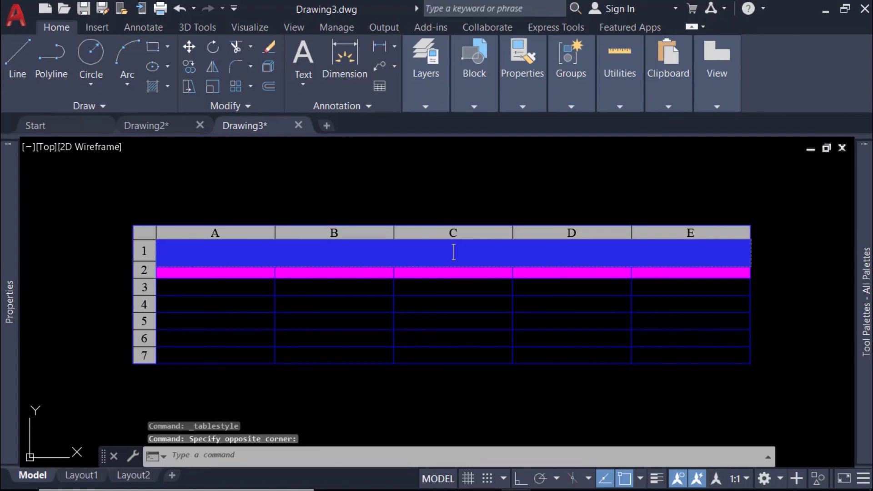
{"action": "type", "text": "BOQ"}
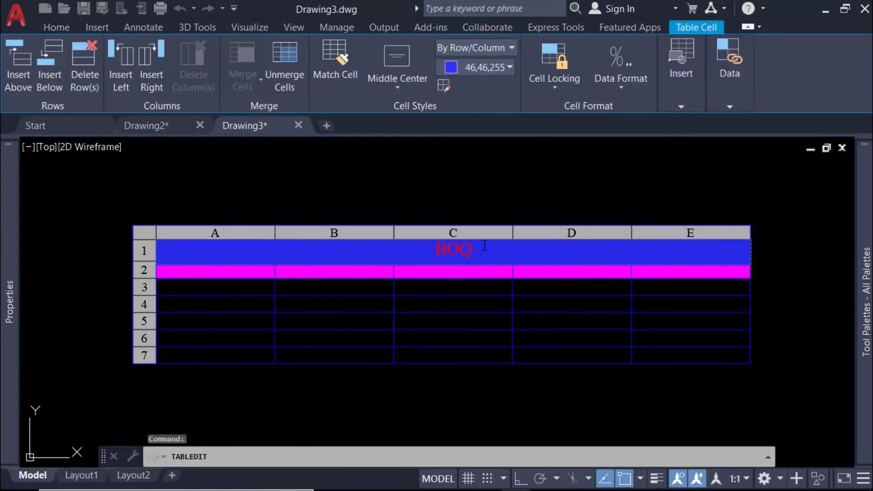
{"action": "left_click", "coordinate": [491, 359]}
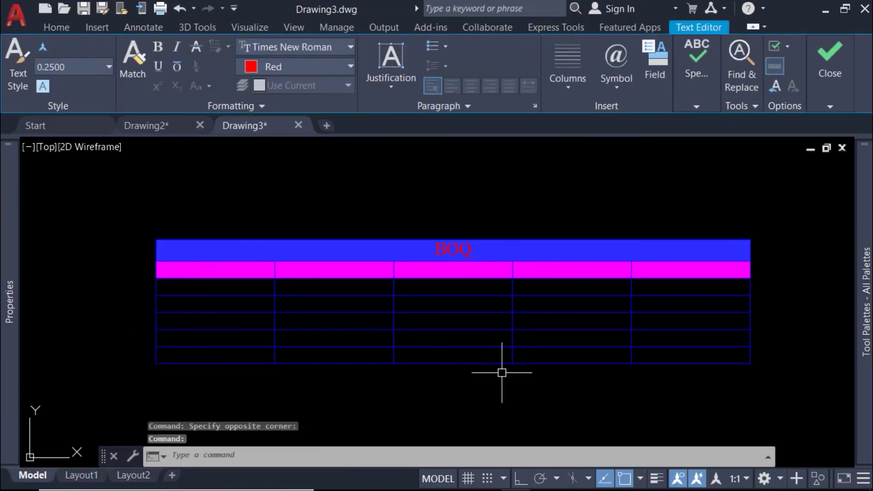
Set up a plot of the model using the previous plot settings, with a window plot area enclosing the whole BOQ table.
{"action": "key", "text": "ctrl+p"}
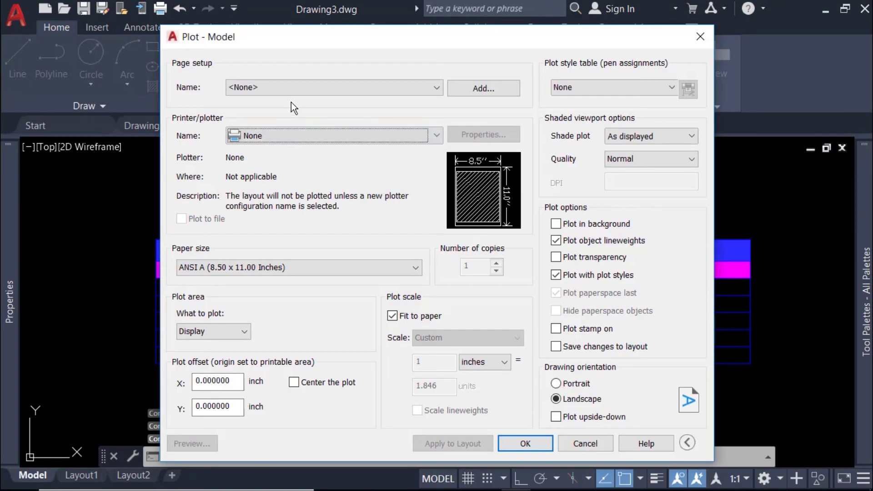
{"action": "left_click", "coordinate": [287, 87]}
{"action": "left_click", "coordinate": [276, 104]}
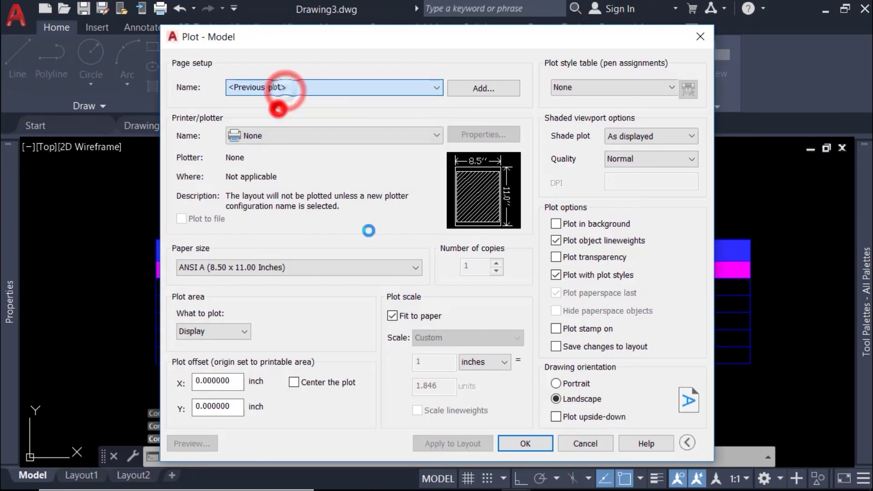
{"action": "left_click", "coordinate": [318, 331]}
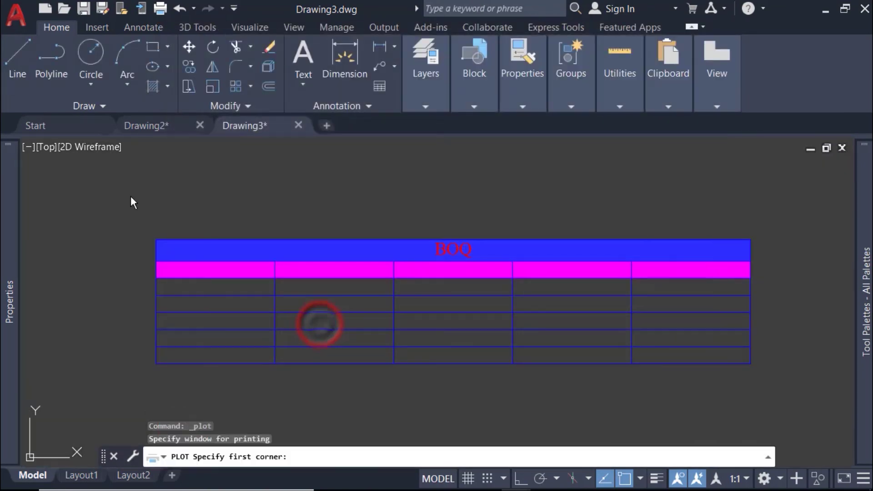
{"action": "left_click", "coordinate": [130, 195]}
{"action": "left_click", "coordinate": [777, 392]}
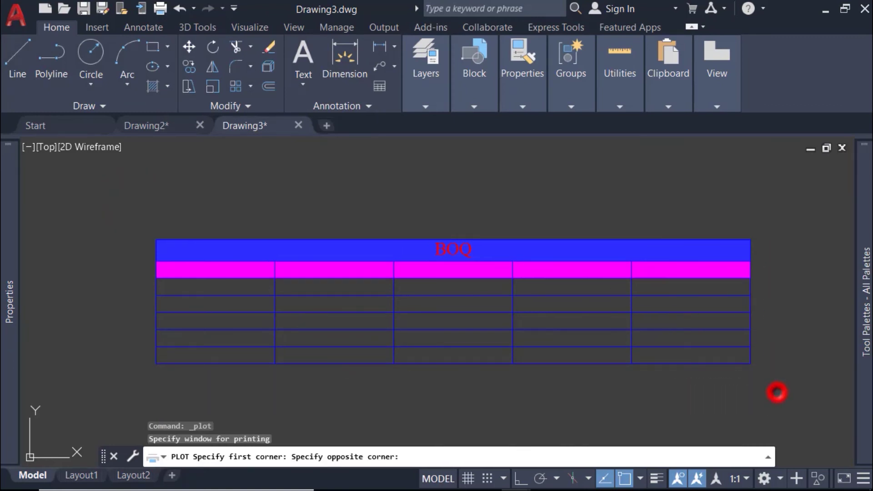
Assign the monochrome.ctb plot style table to all layouts, then preview the table's plot and close the preview.
{"action": "left_click", "coordinate": [592, 87]}
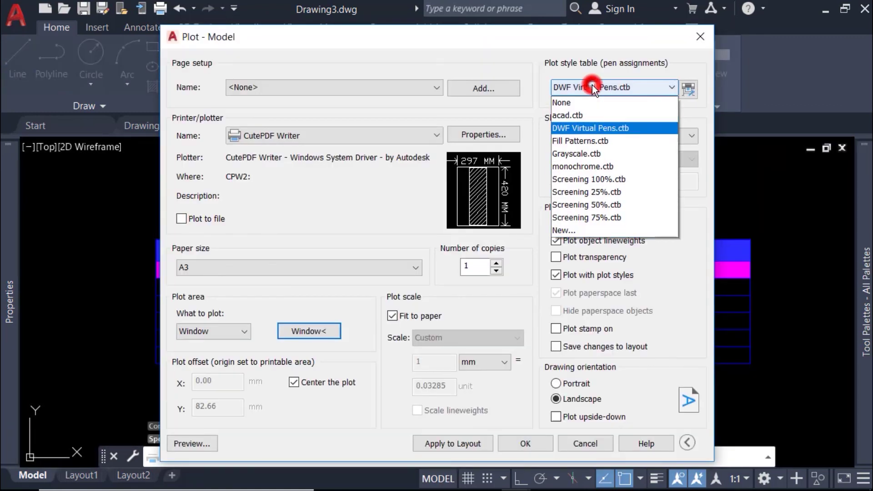
{"action": "left_click", "coordinate": [585, 166]}
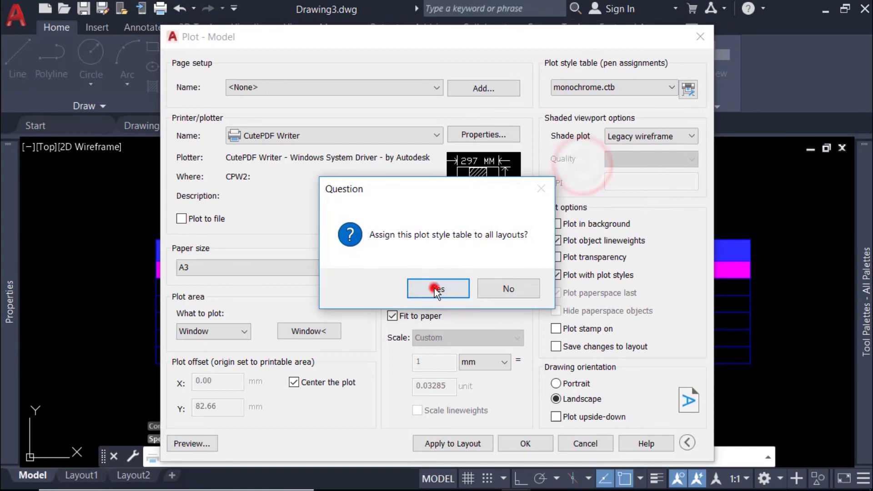
{"action": "left_click", "coordinate": [434, 288]}
{"action": "left_click", "coordinate": [191, 444]}
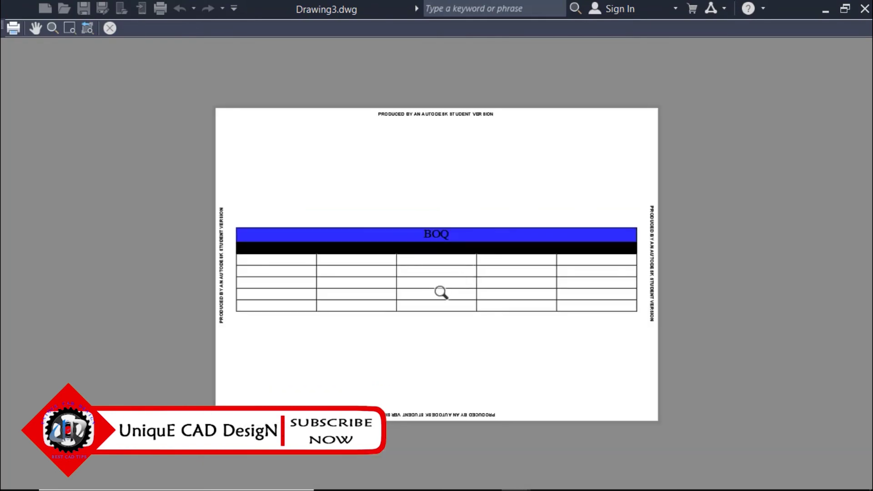
{"action": "scroll", "coordinate": [414, 270], "scroll_direction": "up", "scroll_amount": 2}
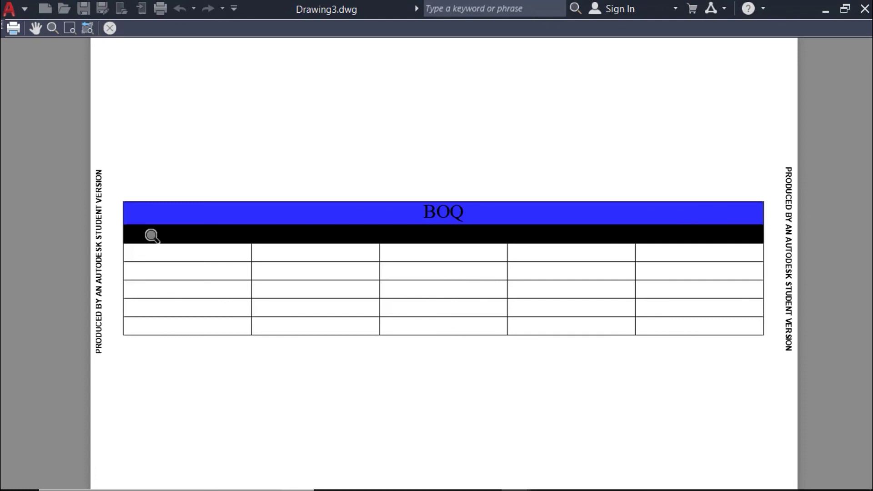
{"action": "key", "text": "Escape"}
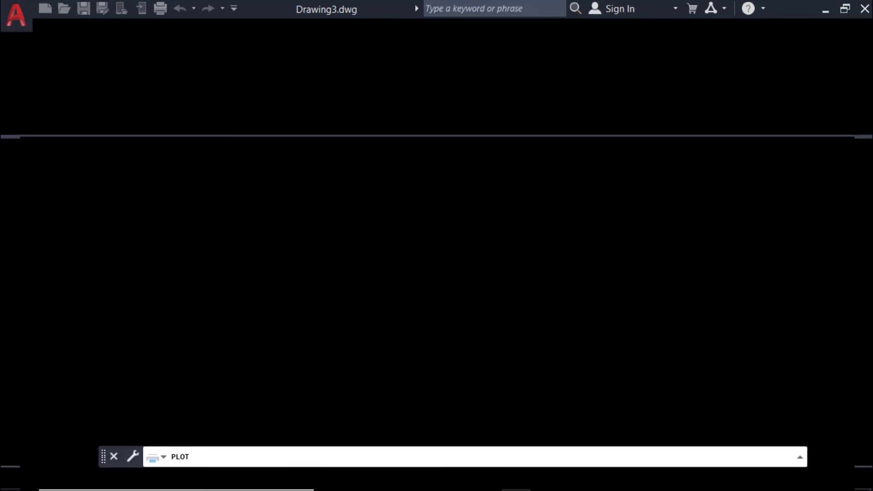